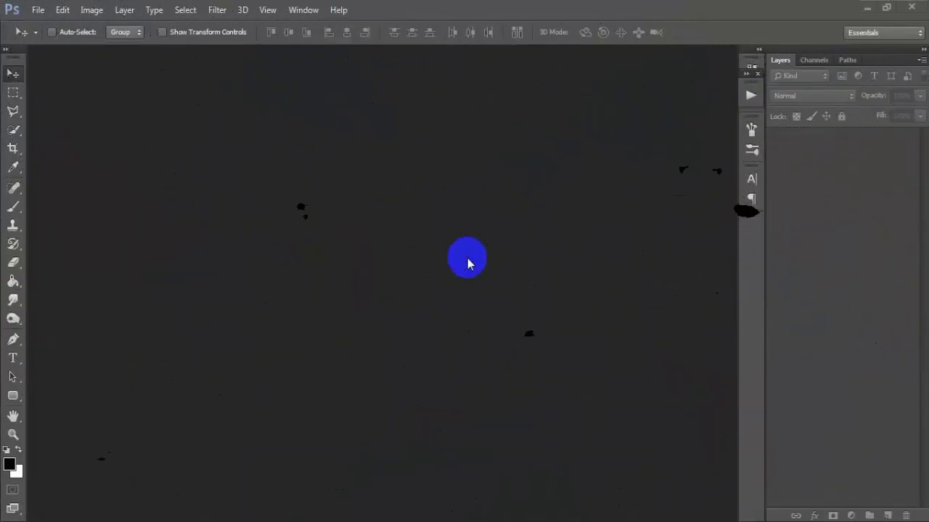
# Create a 2400 × 3300 px document at 300 ppi in CMYK mode with a white background
pyautogui.click(36, 10)
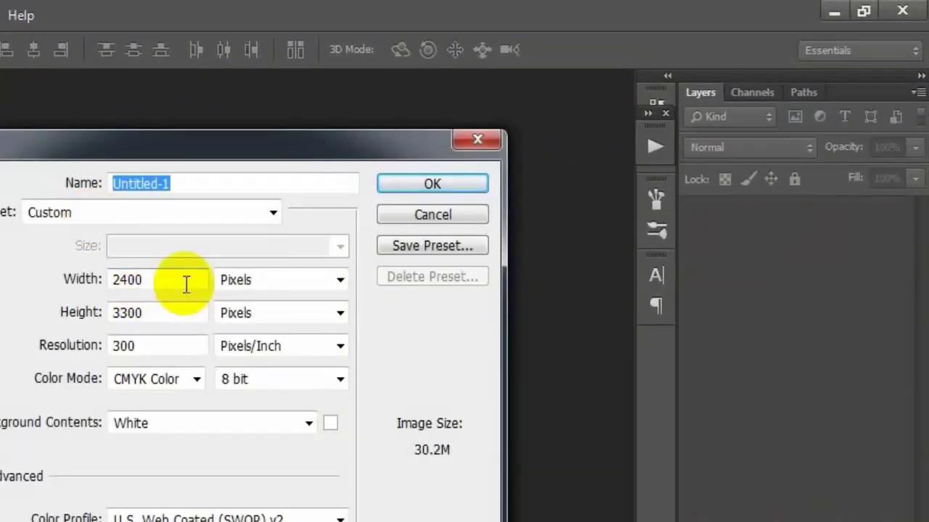
pyautogui.moveTo(186, 284); pyautogui.dragTo(114, 280)
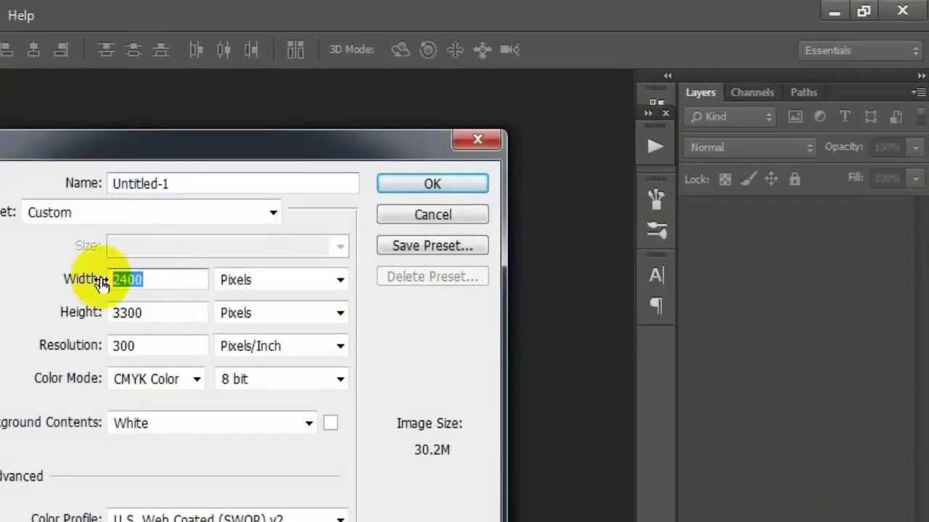
pyautogui.press('Tab')
pyautogui.press('Tab')
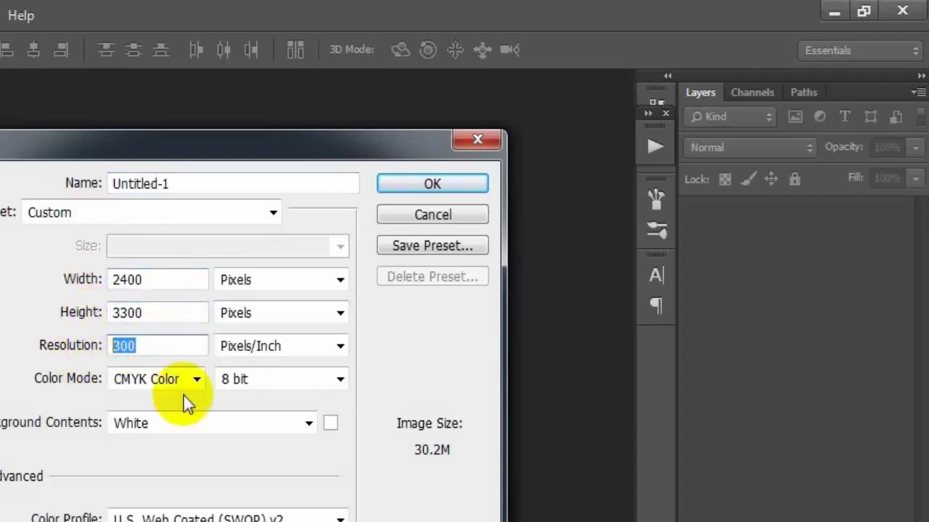
pyautogui.click(198, 379)
pyautogui.click(182, 452)
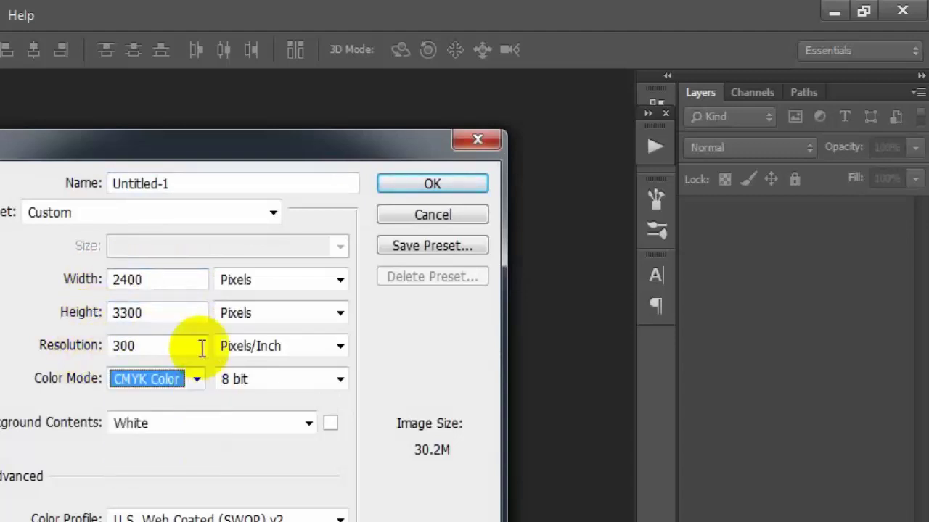
pyautogui.click(199, 348)
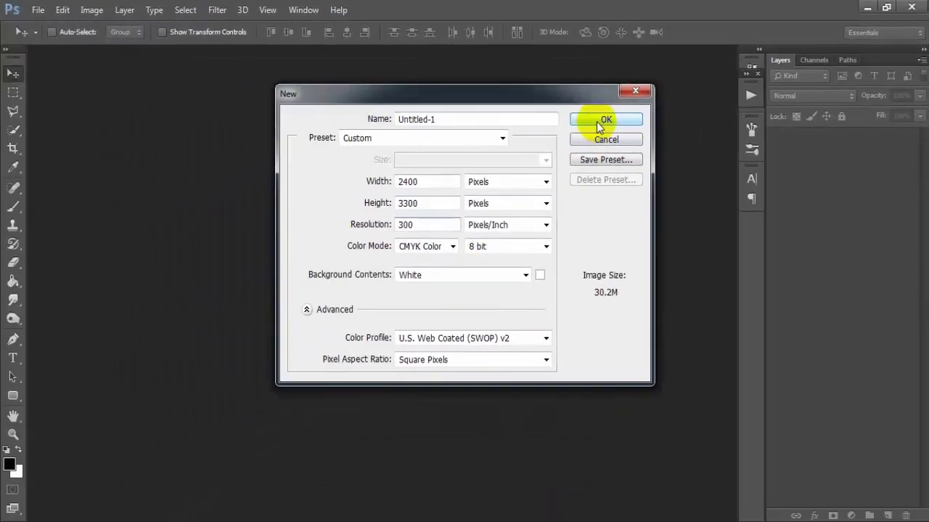
pyautogui.click(603, 121)
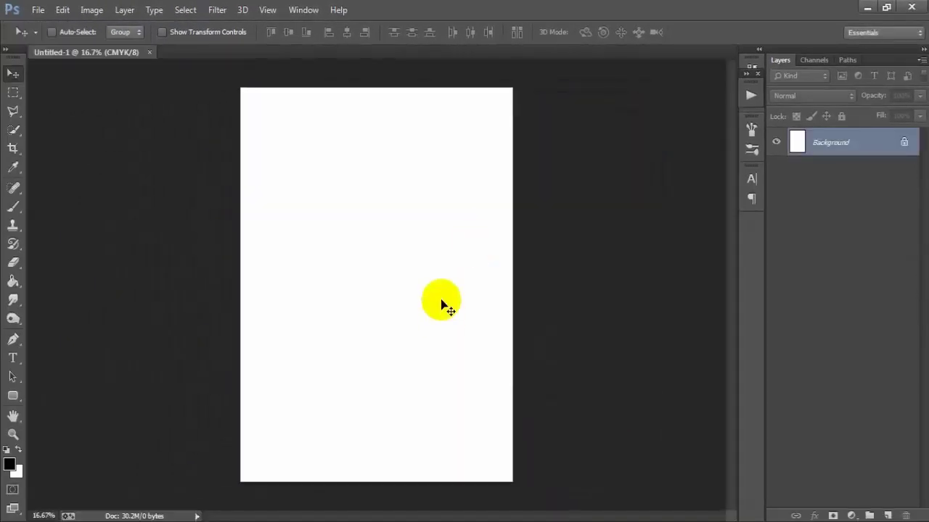
# Add a Solid Color fill layer with hex 282828 dark grey
pyautogui.click(851, 514)
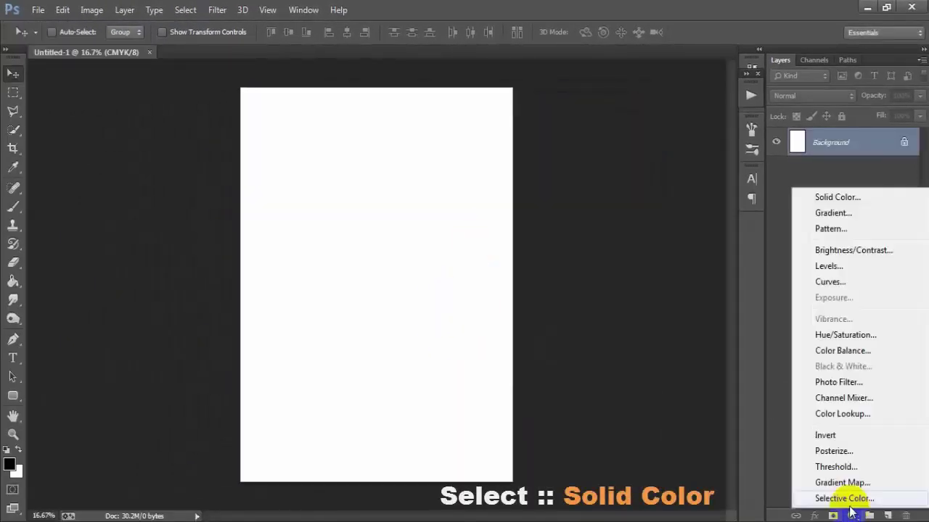
pyautogui.click(851, 197)
pyautogui.moveTo(638, 99); pyautogui.dragTo(557, 96)
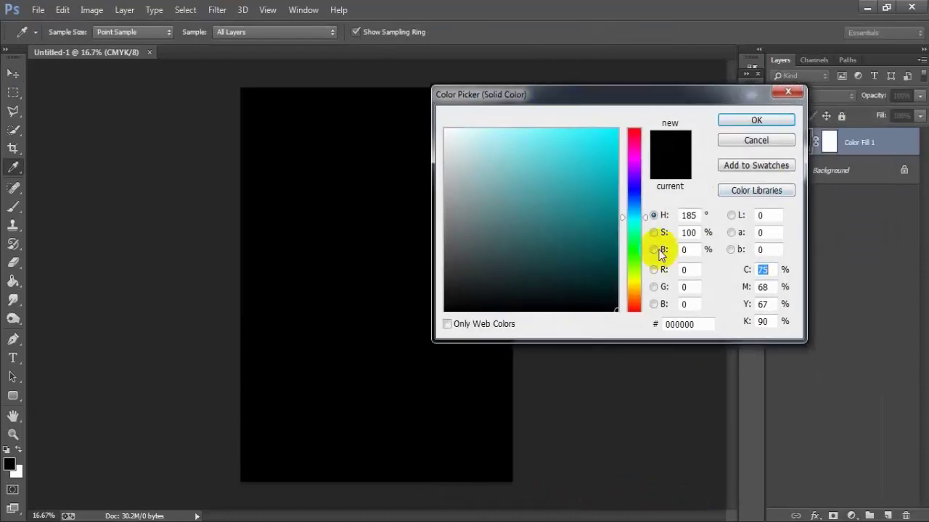
pyautogui.doubleClick(682, 325)
pyautogui.write('282')
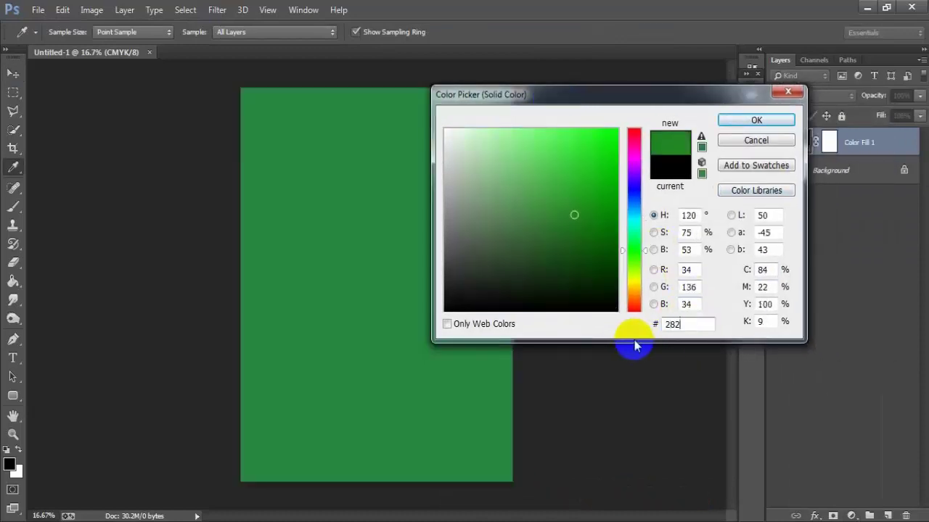
pyautogui.write('828')
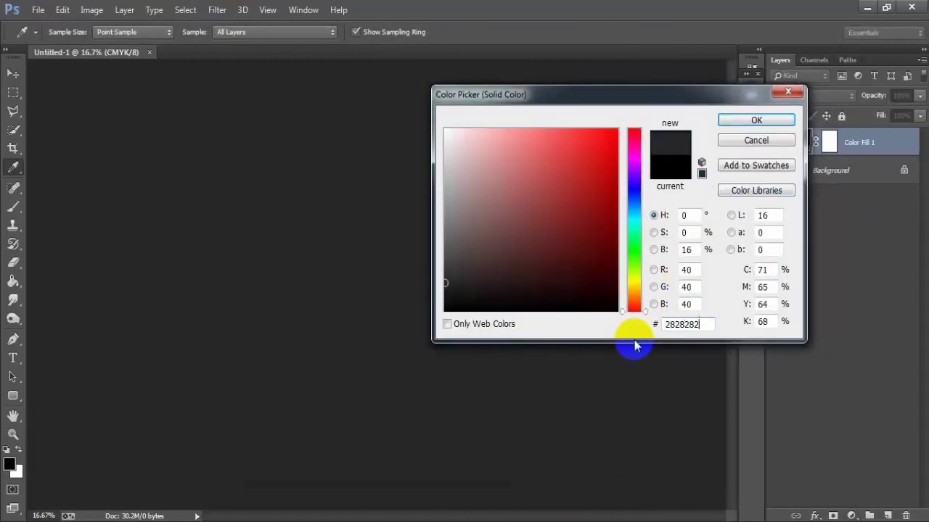
pyautogui.doubleClick(674, 327)
# Confirm the #282828 fill, show rulers, and place horizontal guides near the top and bottom
pyautogui.click(767, 121)
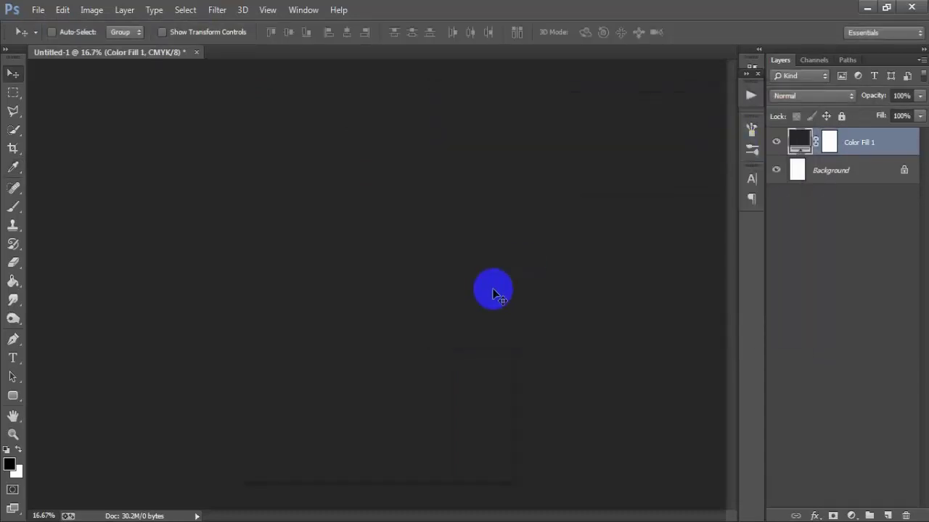
pyautogui.click(267, 9)
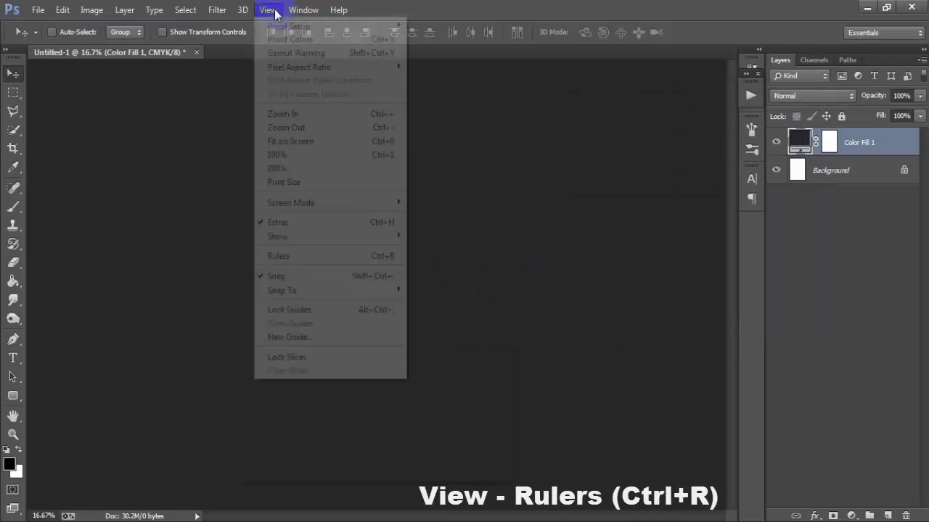
pyautogui.click(290, 256)
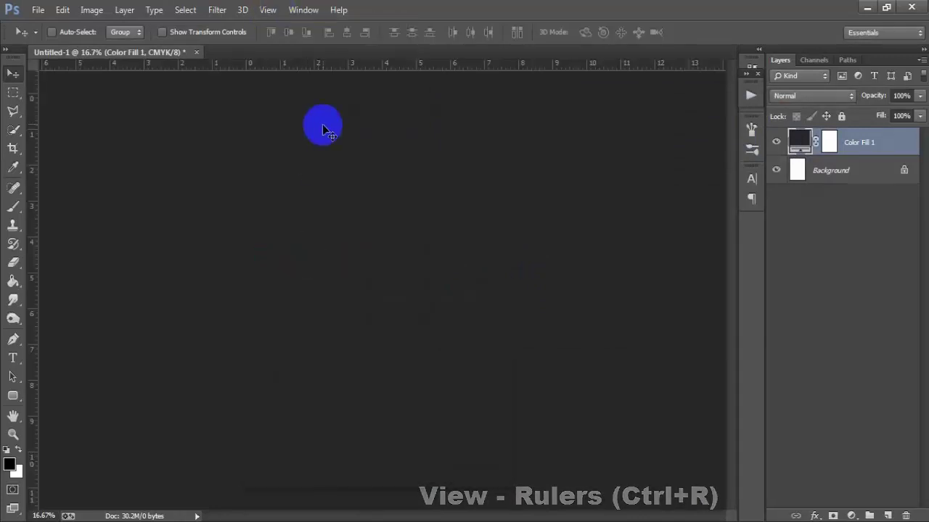
pyautogui.moveTo(344, 71); pyautogui.dragTo(357, 476)
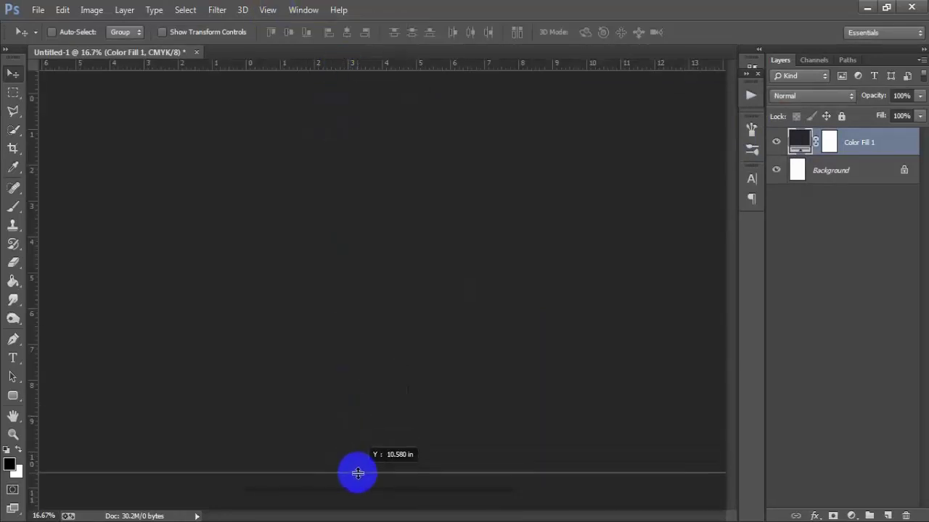
pyautogui.moveTo(397, 64); pyautogui.dragTo(396, 102)
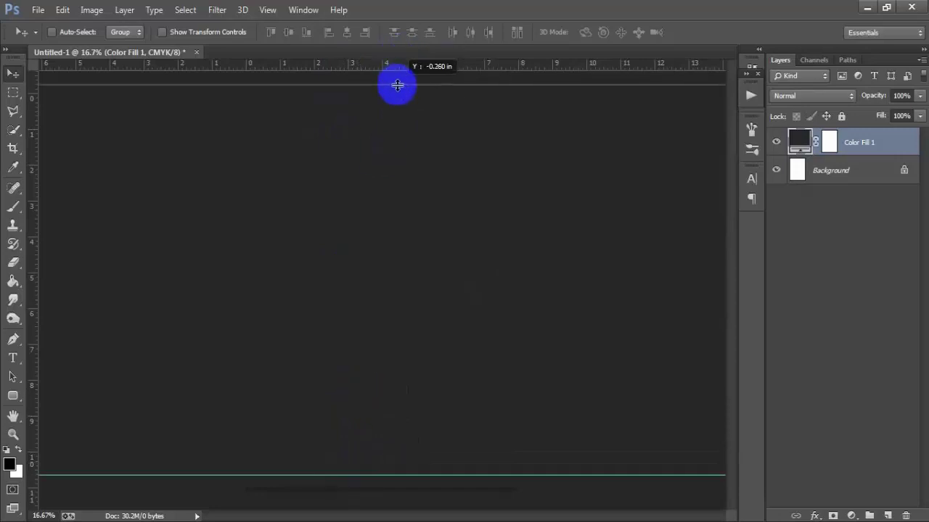
# Add paired vertical margin guides near the left and right edges and fine-tune them
pyautogui.moveTo(33, 288); pyautogui.dragTo(263, 286)
pyautogui.moveTo(37, 288); pyautogui.dragTo(280, 284)
pyautogui.moveTo(34, 303); pyautogui.dragTo(502, 279)
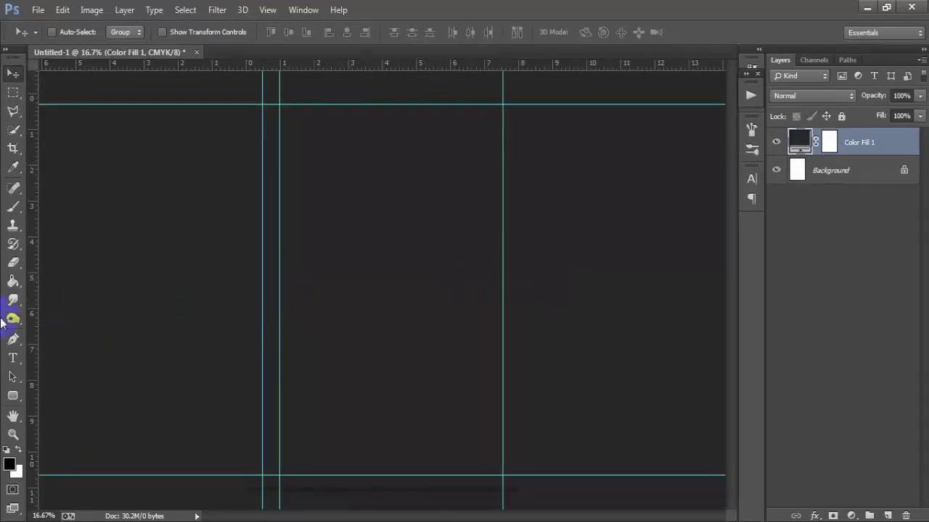
pyautogui.moveTo(35, 312); pyautogui.dragTo(488, 311)
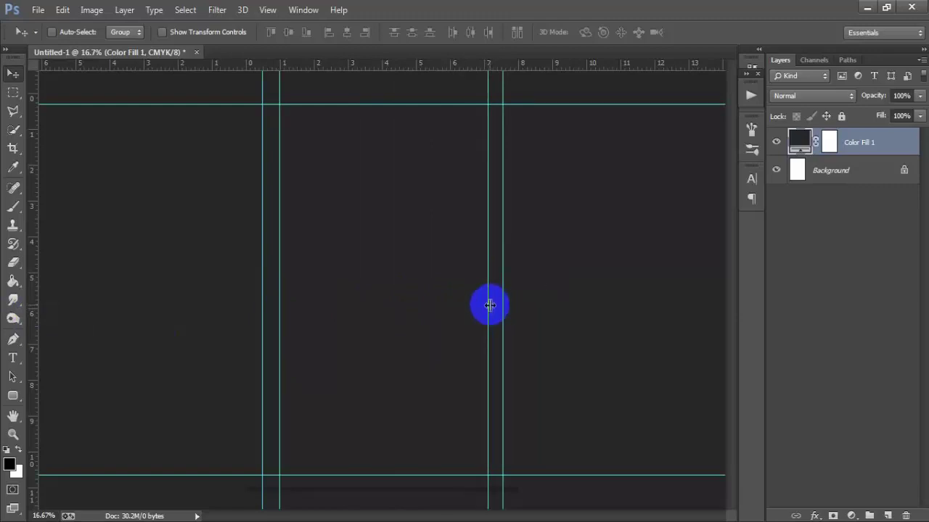
pyautogui.moveTo(489, 305); pyautogui.dragTo(491, 308)
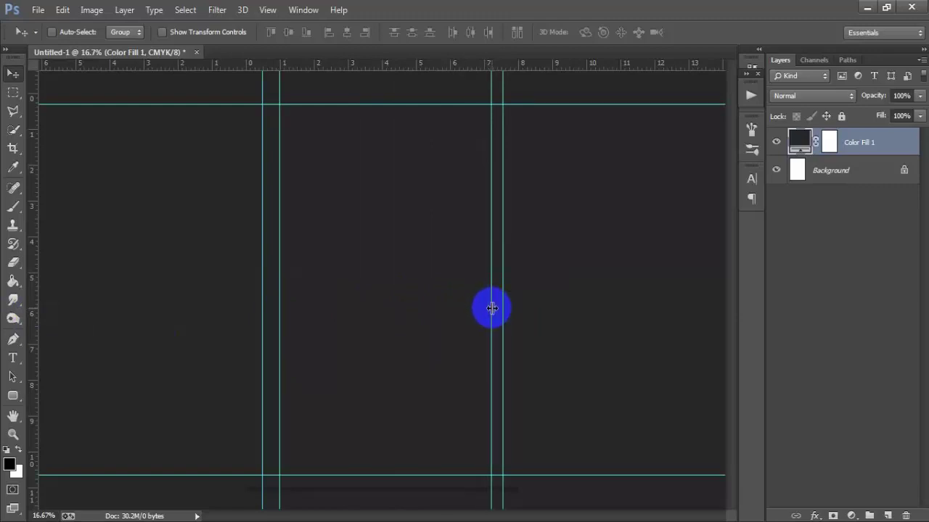
pyautogui.moveTo(279, 333); pyautogui.dragTo(275, 333)
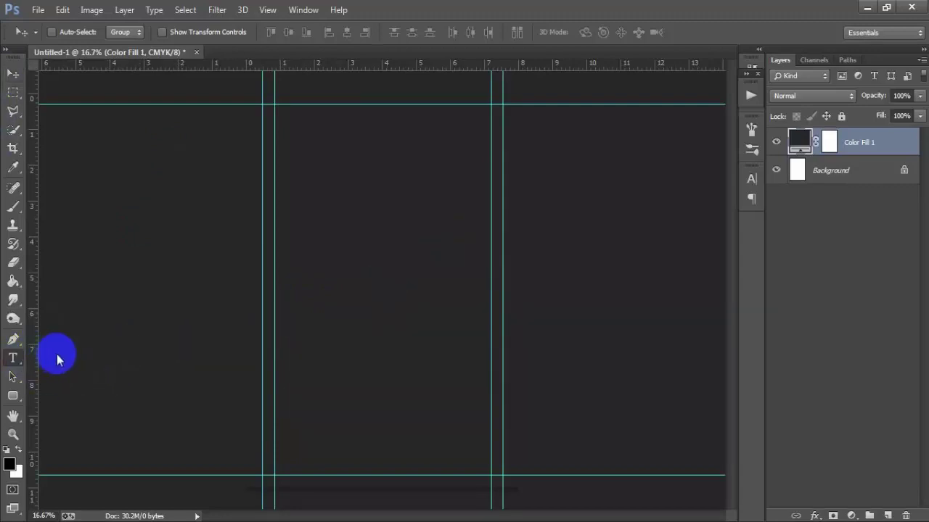
# Start a type layer near the upper-left guides in #fec907 yellow and commit the WINNER text
pyautogui.click(13, 357)
pyautogui.click(78, 356)
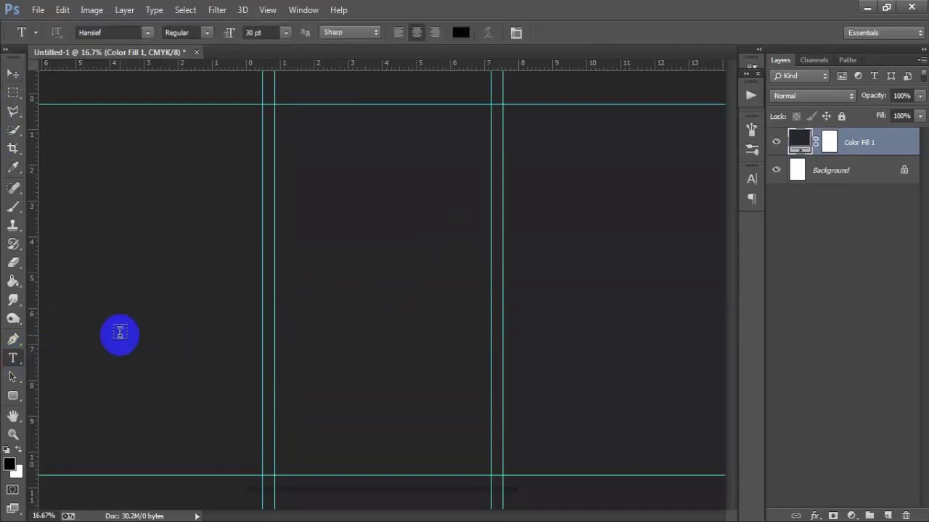
pyautogui.click(293, 169)
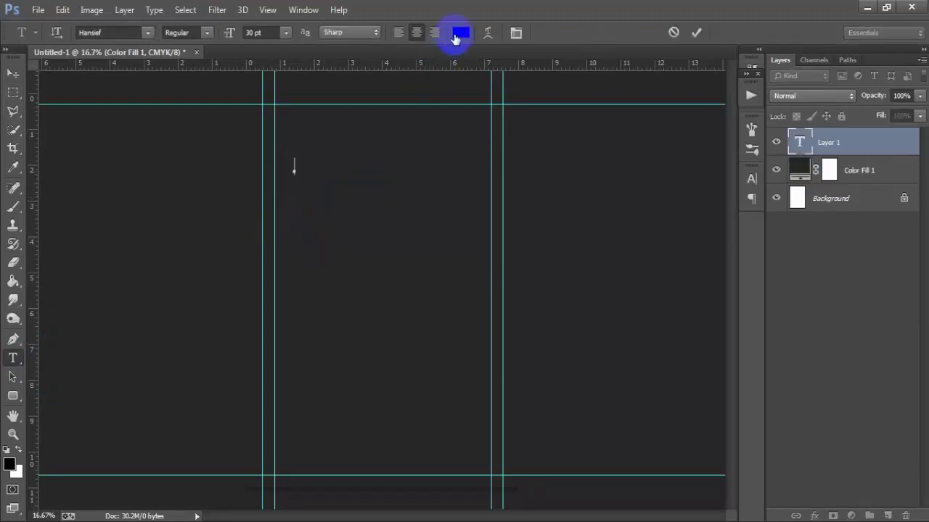
pyautogui.click(460, 33)
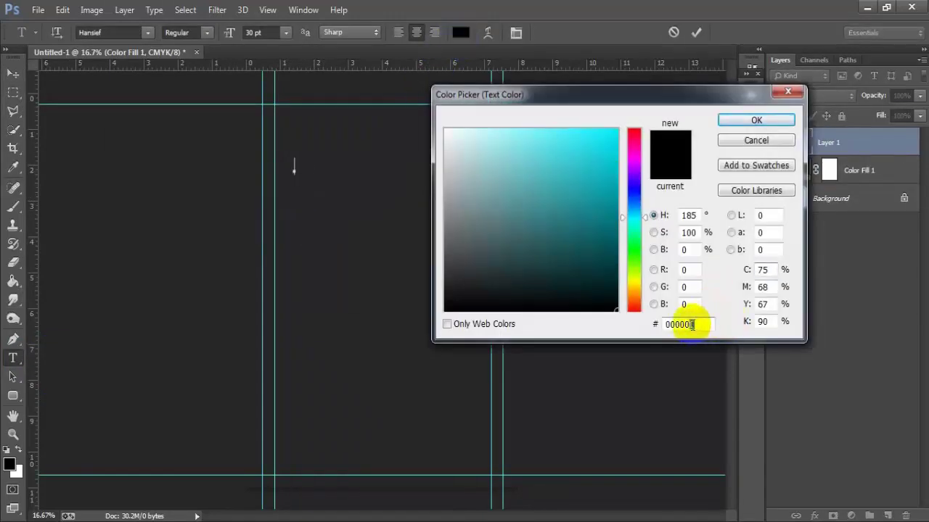
pyautogui.doubleClick(689, 324)
pyautogui.write('f')
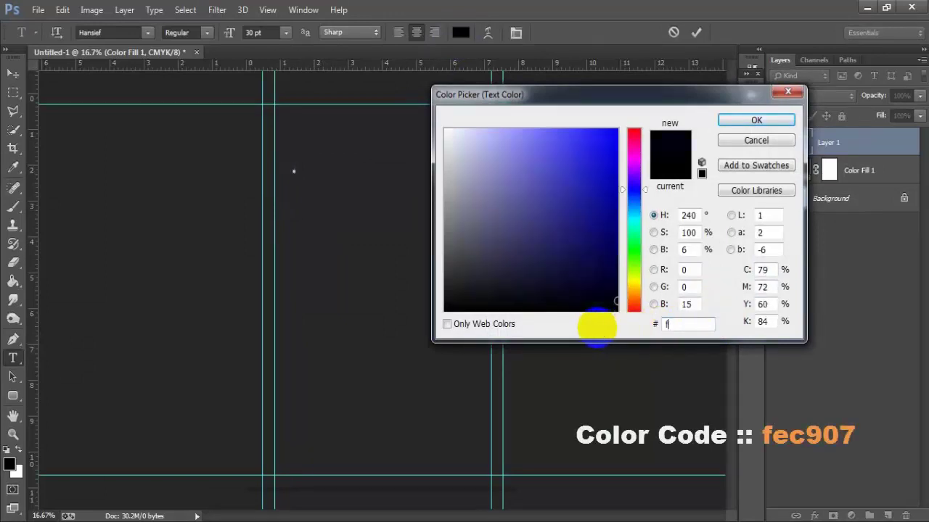
pyautogui.write('ec')
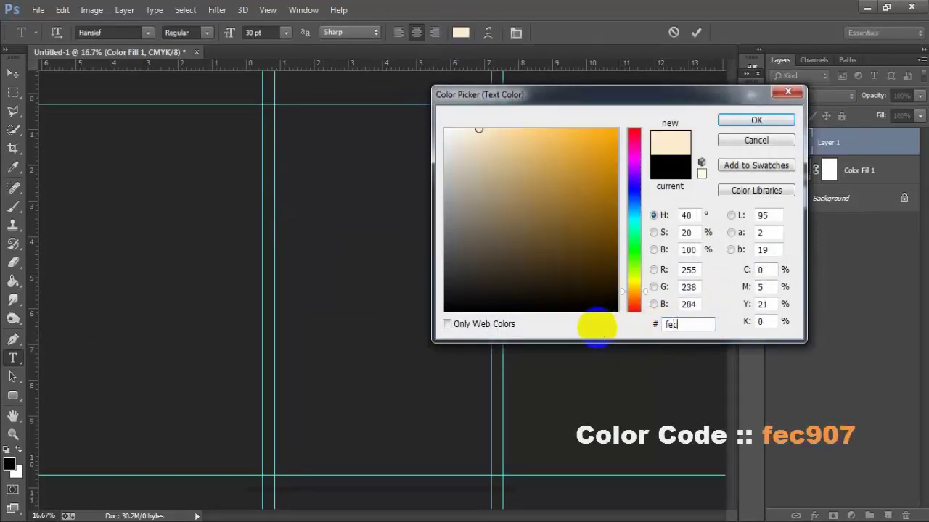
pyautogui.write('907')
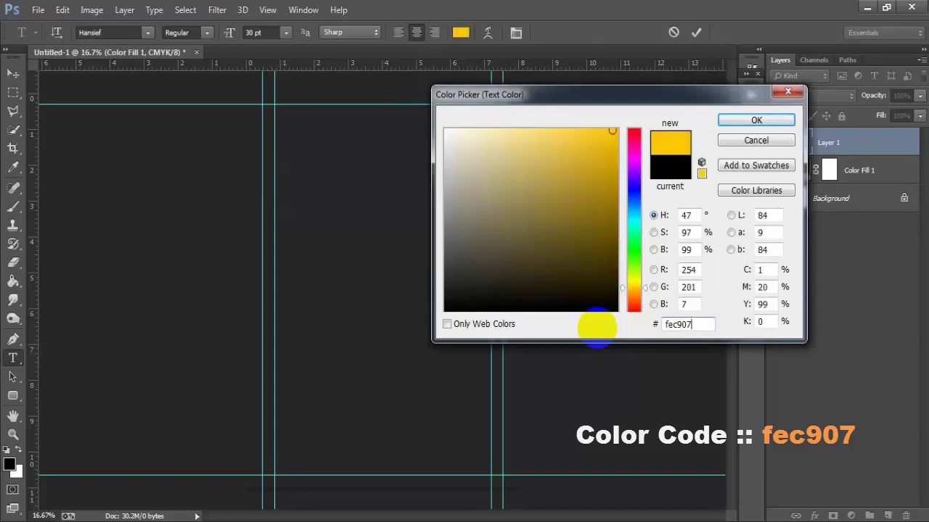
pyautogui.doubleClick(678, 324)
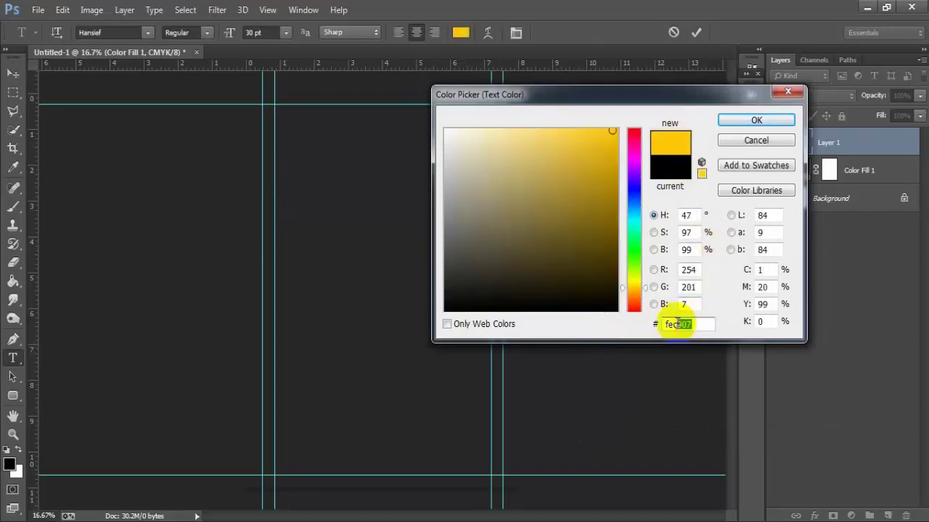
pyautogui.click(756, 119)
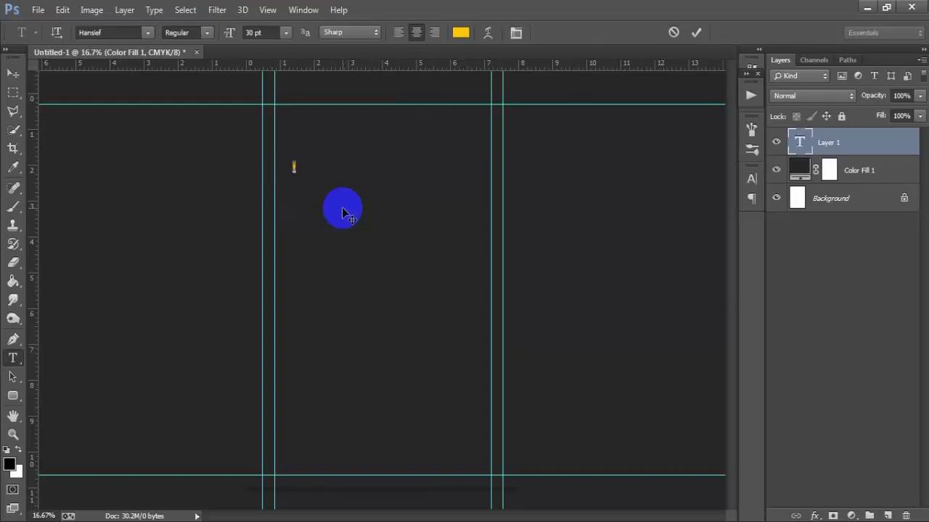
pyautogui.write('JR')
pyautogui.click(695, 32)
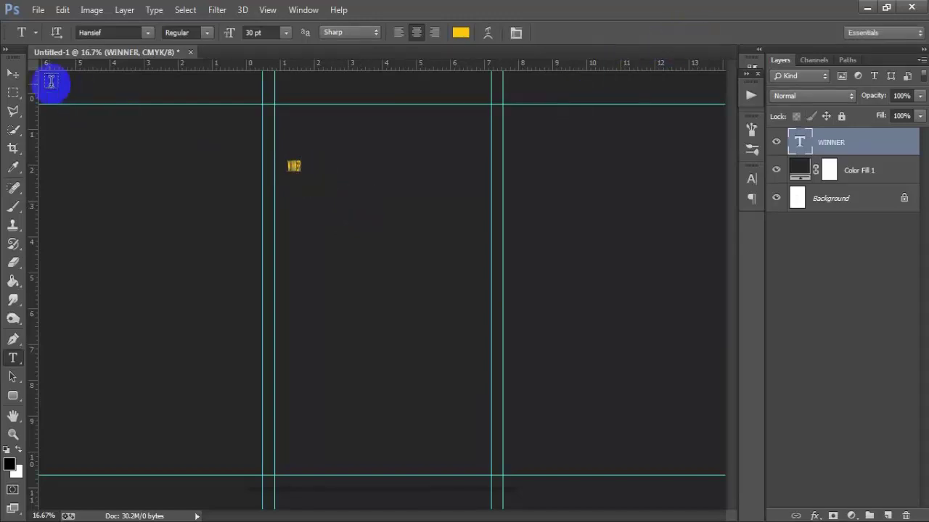
pyautogui.click(13, 74)
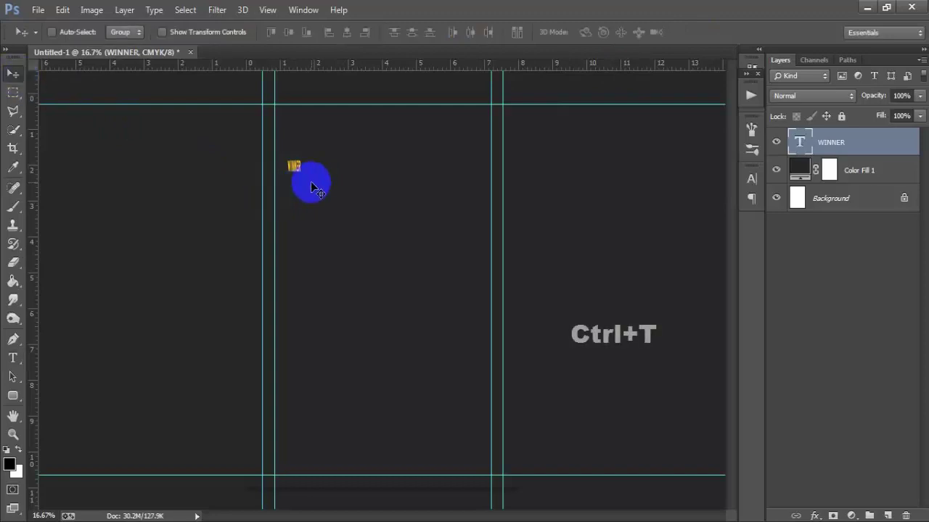
# Scale WINNER up to poster size and change its font to Headline One
pyautogui.hotkey('ctrl', 't')
pyautogui.moveTo(308, 180); pyautogui.dragTo(428, 225)
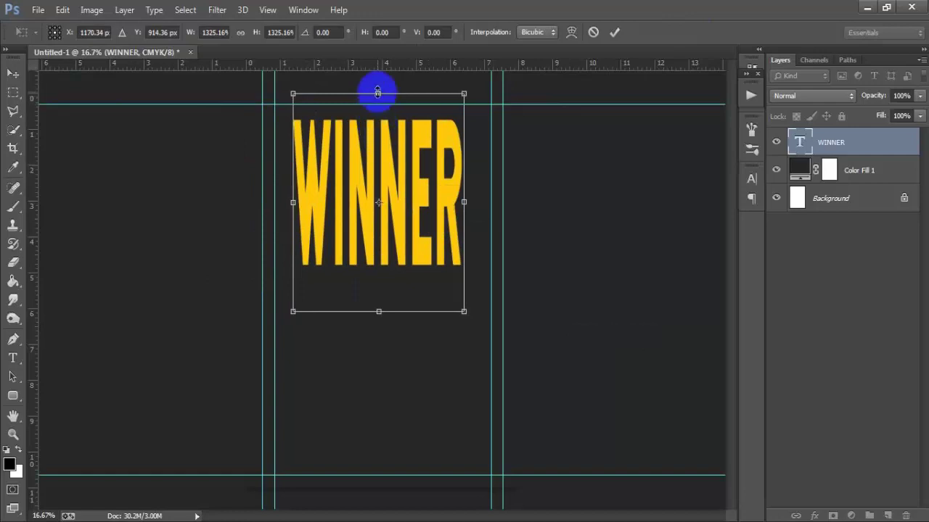
pyautogui.moveTo(377, 93); pyautogui.dragTo(378, 146)
pyautogui.click(614, 32)
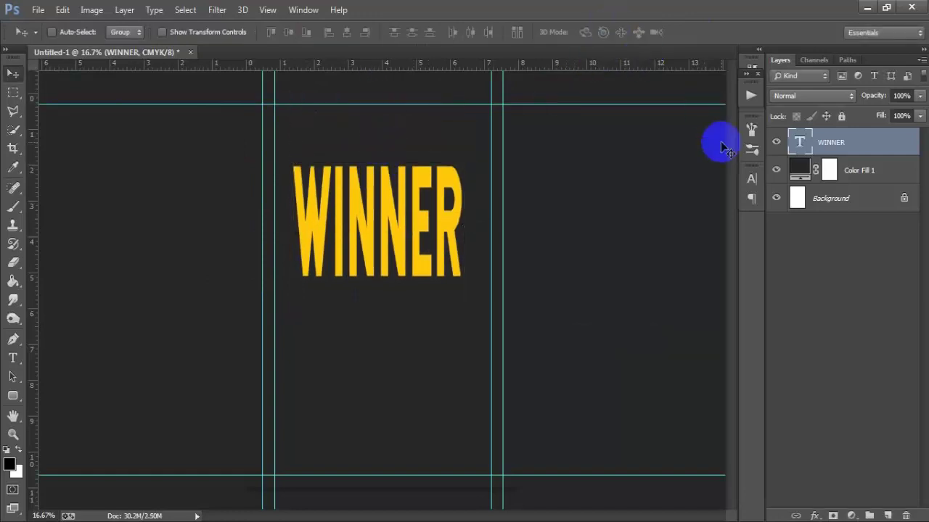
pyautogui.click(753, 181)
pyautogui.click(643, 188)
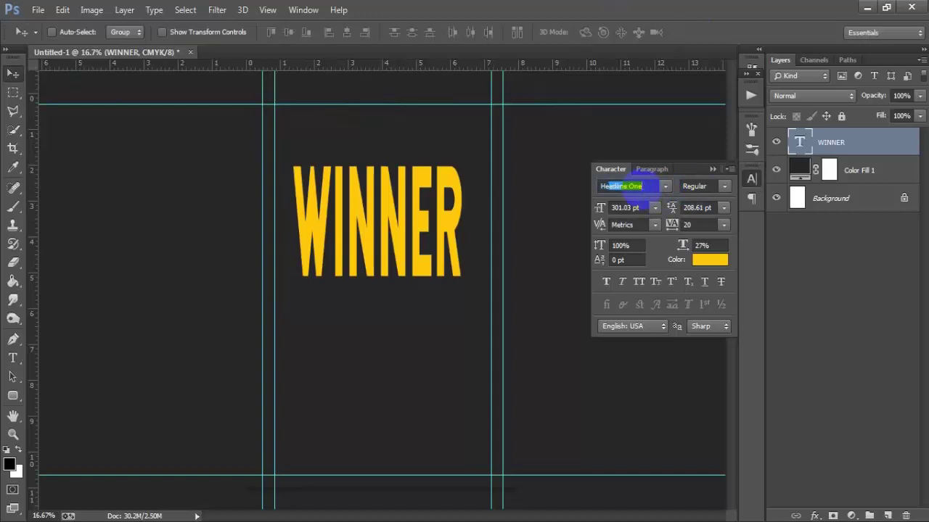
pyautogui.press('Return')
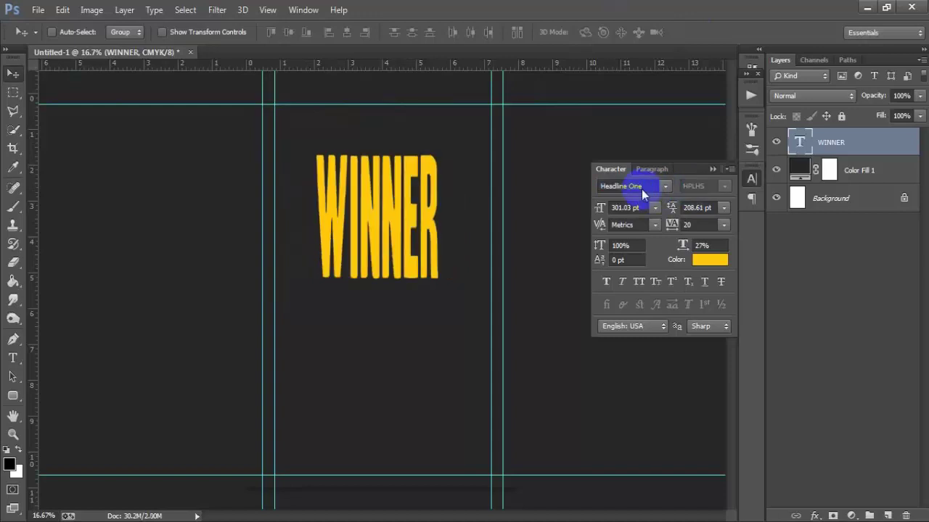
pyautogui.click(711, 169)
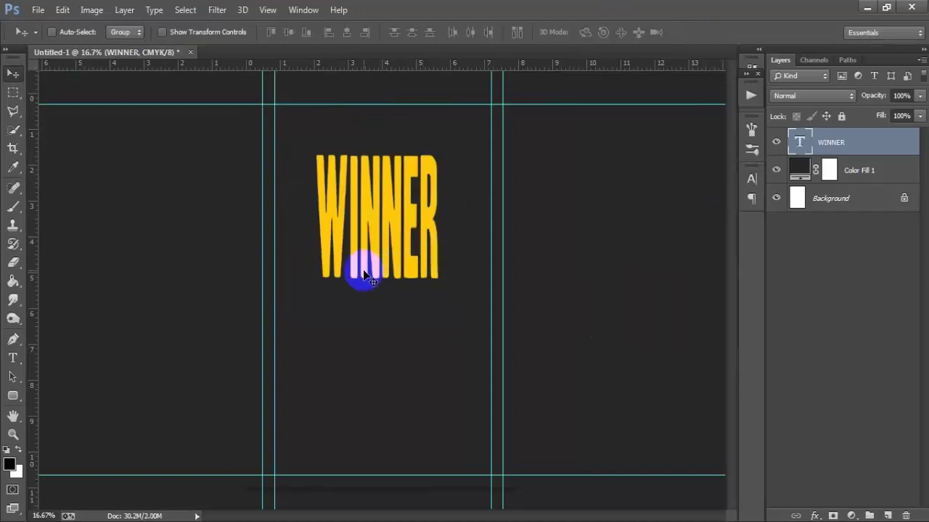
# Stretch WINNER so it spans exactly between the left and right margin guides
pyautogui.hotkey('ctrl', 't')
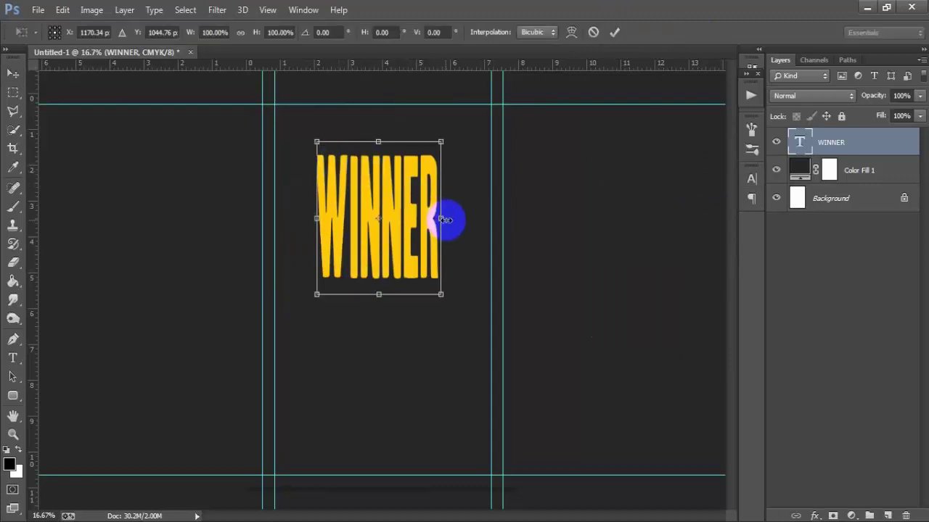
pyautogui.moveTo(440, 218); pyautogui.dragTo(473, 217)
pyautogui.moveTo(378, 295)
pyautogui.mouseDown()
pyautogui.moveTo(391, 241)
pyautogui.moveTo(373, 216)
pyautogui.mouseUp()
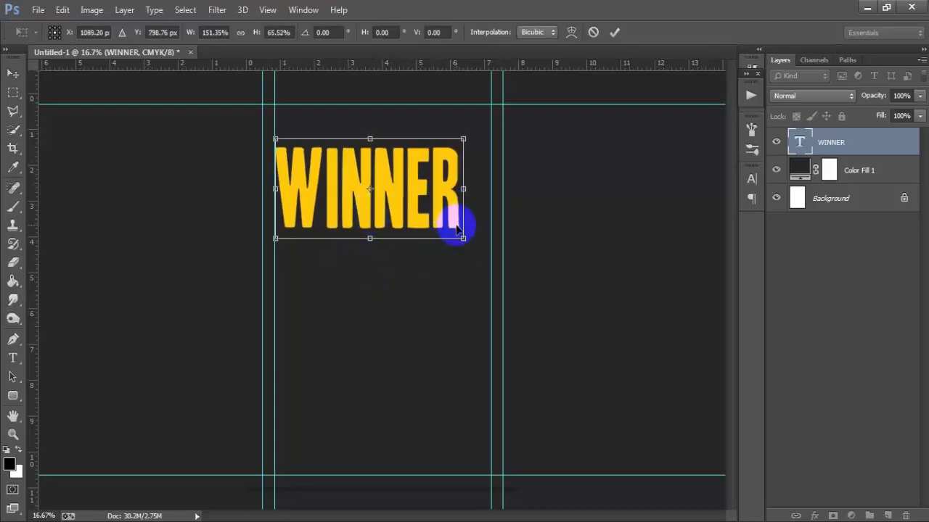
pyautogui.moveTo(464, 237); pyautogui.dragTo(490, 241)
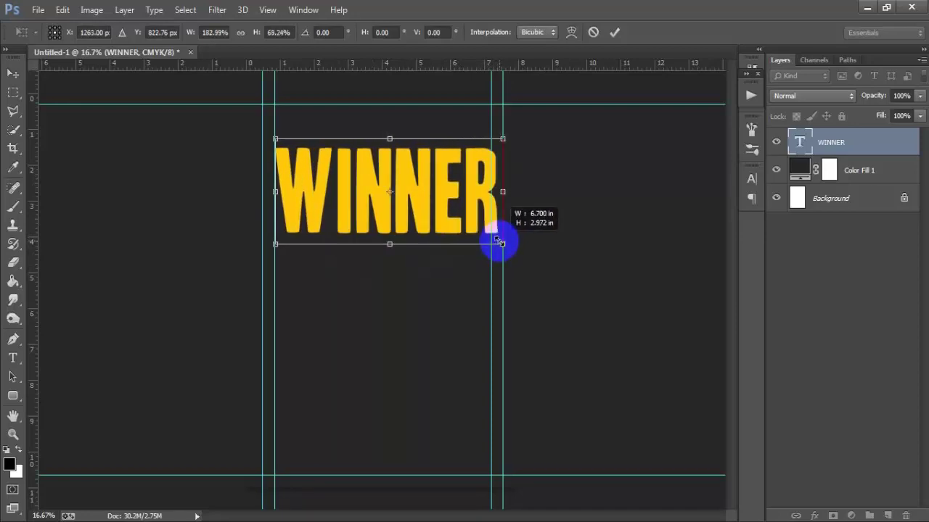
pyautogui.moveTo(491, 240); pyautogui.dragTo(494, 243)
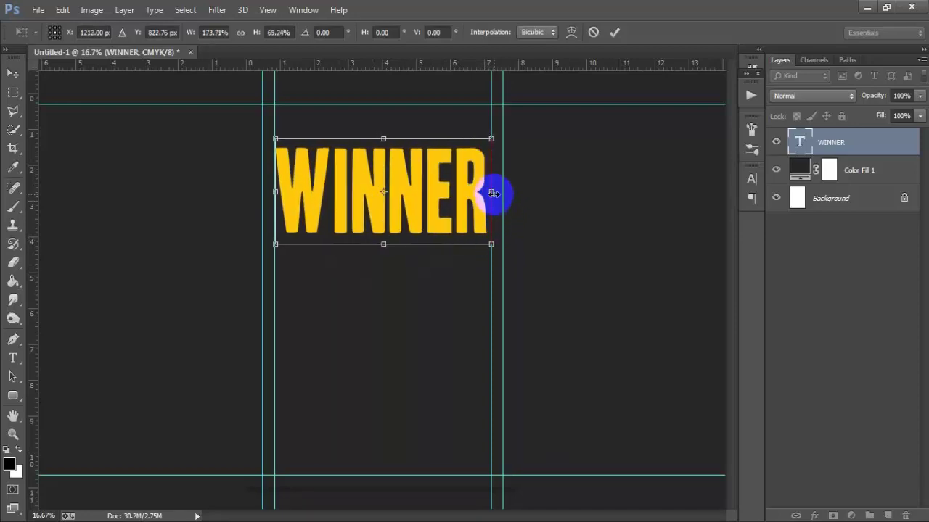
pyautogui.moveTo(495, 191); pyautogui.dragTo(497, 192)
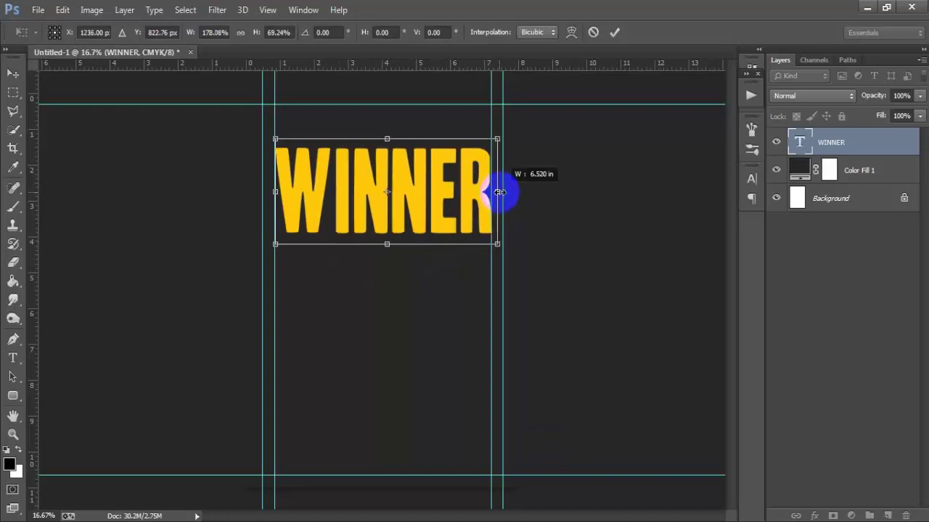
pyautogui.click(614, 32)
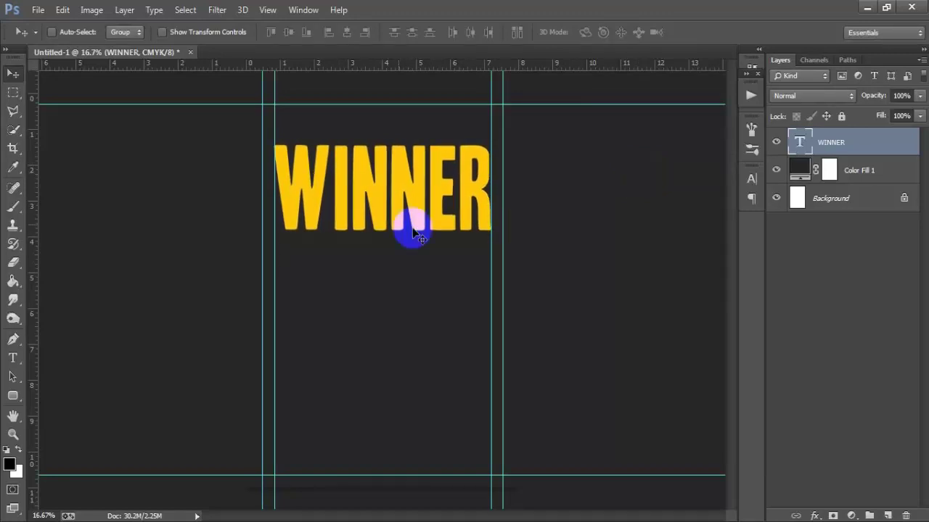
# Duplicate the WINNER layer and nudge the copy down directly beneath the original
pyautogui.click(776, 143)
pyautogui.click(776, 143)
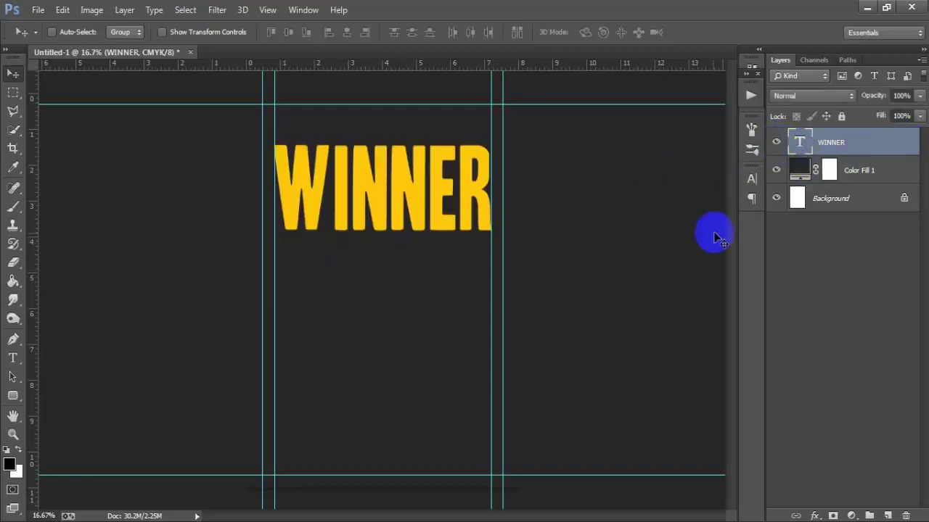
pyautogui.hotkey('ctrl', 'j')
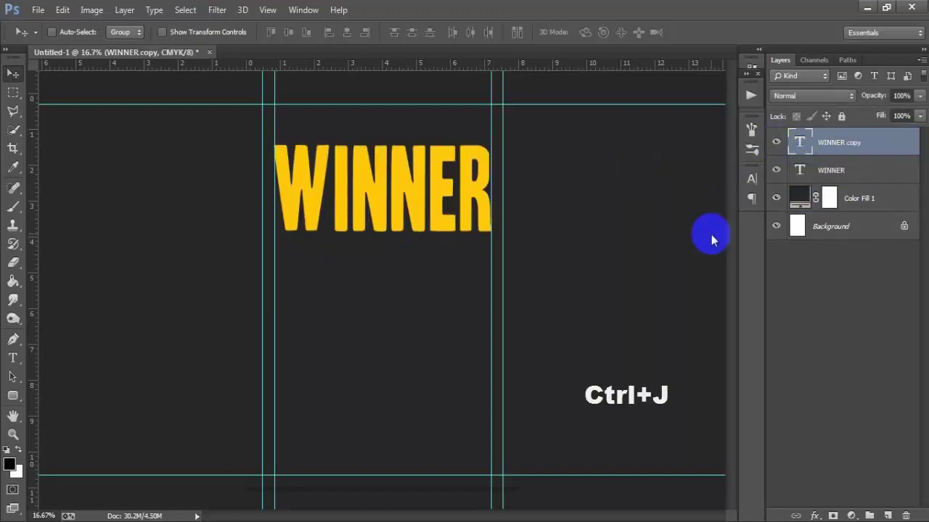
pyautogui.hotkey('shift', 'Down')
pyautogui.hotkey('shift', 'Down')
pyautogui.hotkey('shift', 'Down')
pyautogui.hotkey('shift', 'Down')
pyautogui.hotkey('shift', 'Down')
pyautogui.hotkey('shift', 'Down')
pyautogui.hotkey('shift', 'Down')
pyautogui.hotkey('shift', 'Down')
pyautogui.hotkey('shift', 'Down')
pyautogui.hotkey('shift', 'Down')
pyautogui.hotkey('shift', 'Down')
pyautogui.hotkey('shift', 'Down')
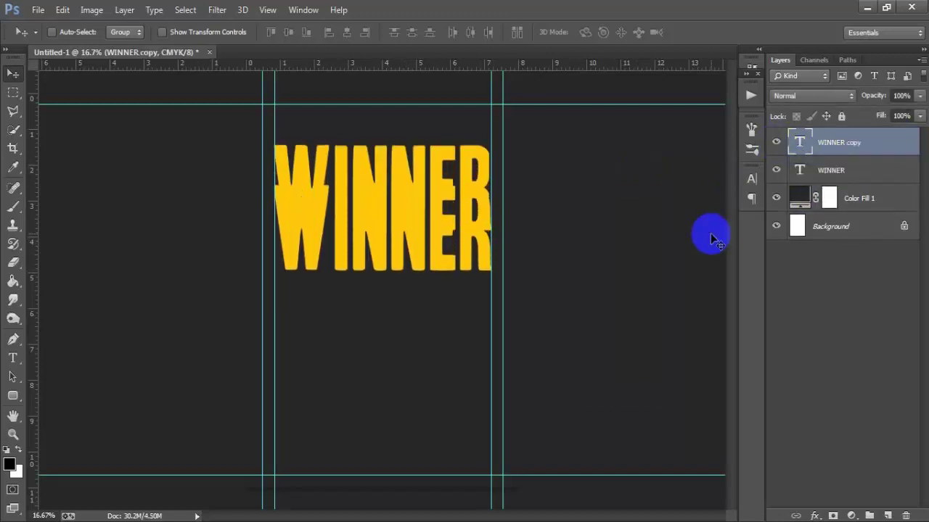
pyautogui.hotkey('shift', 'Down')
pyautogui.hotkey('shift', 'Down')
pyautogui.hotkey('shift', 'Down')
pyautogui.hotkey('shift', 'Down')
pyautogui.hotkey('shift', 'Down')
pyautogui.hotkey('shift', 'Down')
pyautogui.hotkey('shift', 'Down')
pyautogui.hotkey('shift', 'Down')
pyautogui.hotkey('shift', 'Down')
pyautogui.hotkey('shift', 'Down')
pyautogui.hotkey('shift', 'Down')
pyautogui.hotkey('shift', 'Down')
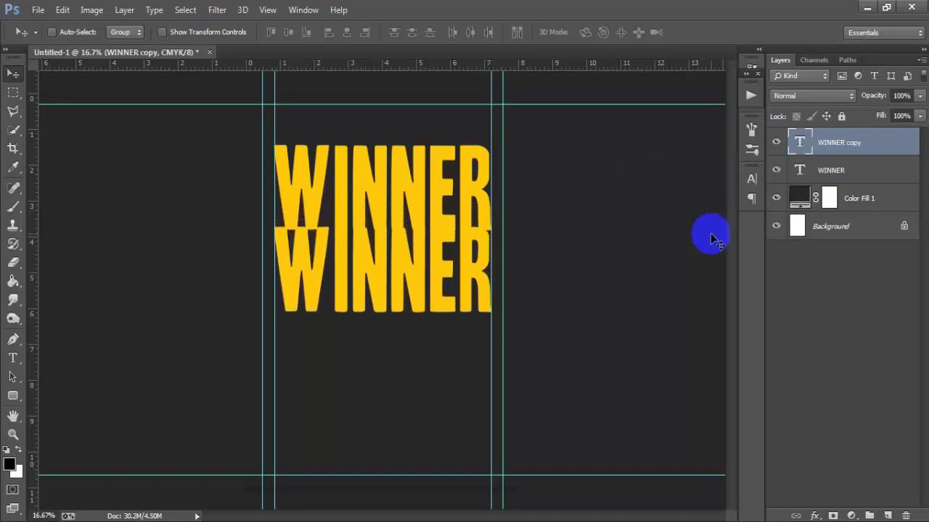
pyautogui.hotkey('shift', 'Down')
pyautogui.hotkey('shift', 'Down')
pyautogui.hotkey('shift', 'Down')
pyautogui.hotkey('shift', 'Down')
pyautogui.hotkey('shift', 'Down')
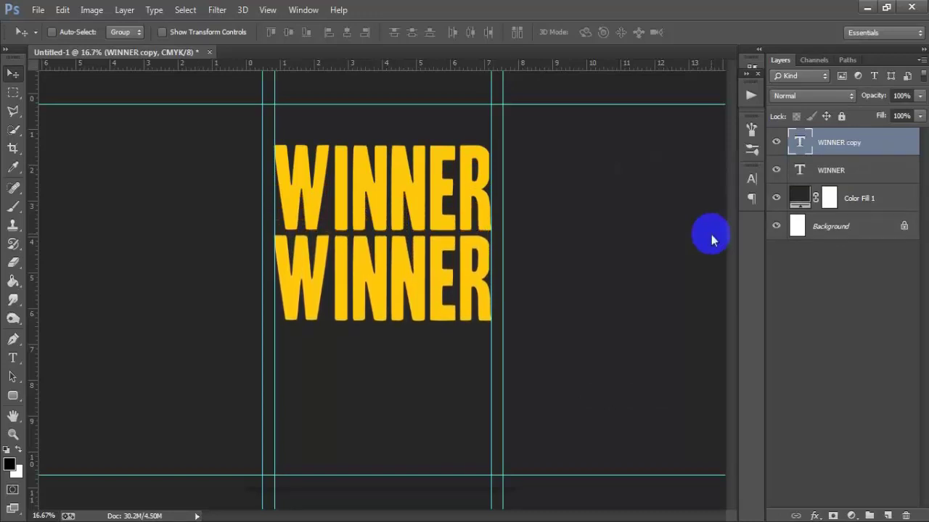
pyautogui.hotkey('shift', 'Up')
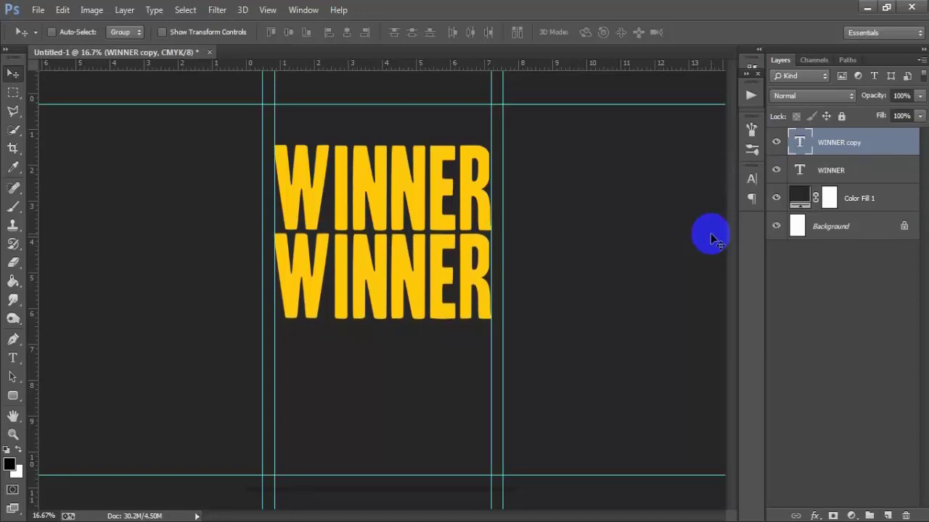
# Duplicate the second WINNER, move it below, and retype it as CHICKEN
pyautogui.hotkey('ctrl', 'j')
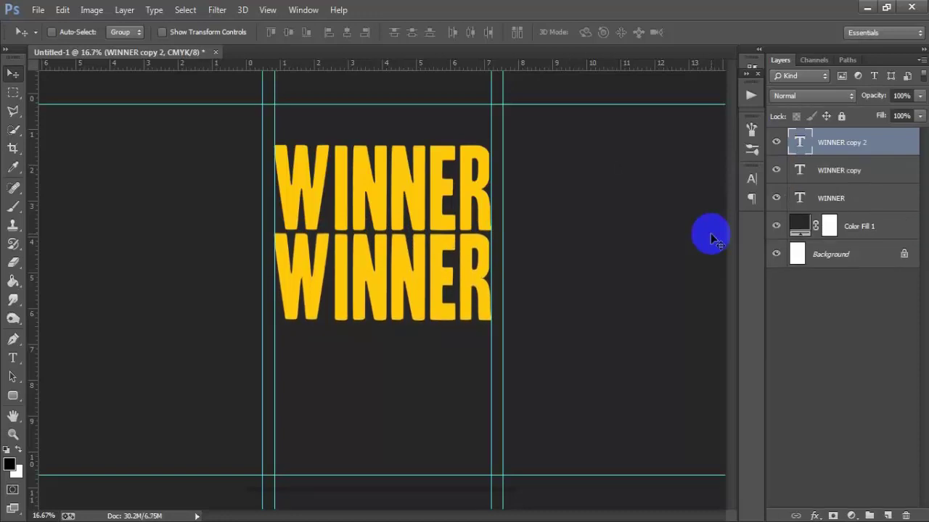
pyautogui.hotkey('shift', 'Down')
pyautogui.hotkey('shift', 'Down')
pyautogui.hotkey('shift', 'Down')
pyautogui.hotkey('shift', 'Down')
pyautogui.hotkey('shift', 'Down')
pyautogui.hotkey('shift', 'Down')
pyautogui.hotkey('shift', 'Down')
pyautogui.hotkey('shift', 'Down')
pyautogui.hotkey('shift', 'Down')
pyautogui.hotkey('shift', 'Down')
pyautogui.hotkey('shift', 'Down')
pyautogui.hotkey('shift', 'Down')
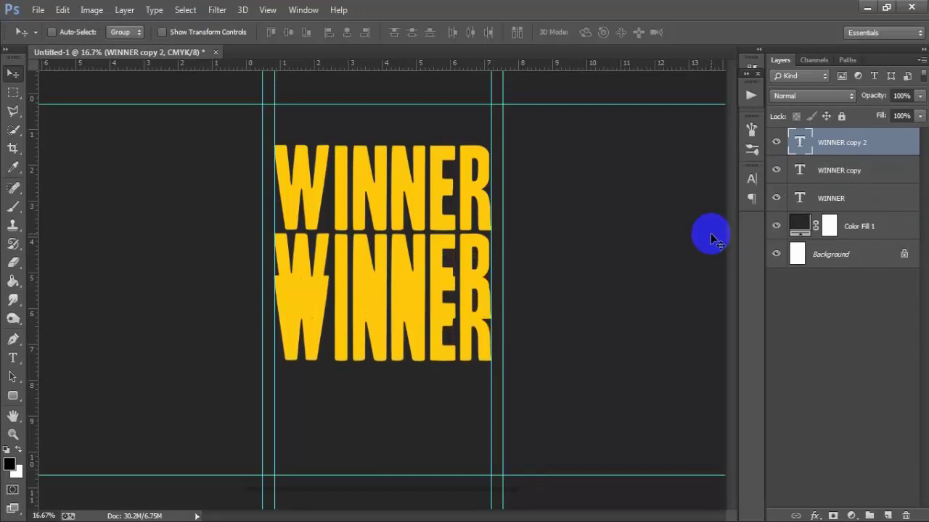
pyautogui.hotkey('shift', 'Down')
pyautogui.hotkey('shift', 'Down')
pyautogui.hotkey('shift', 'Down')
pyautogui.hotkey('shift', 'Down')
pyautogui.hotkey('shift', 'Down')
pyautogui.hotkey('shift', 'Down')
pyautogui.hotkey('shift', 'Down')
pyautogui.hotkey('shift', 'Down')
pyautogui.hotkey('shift', 'Down')
pyautogui.hotkey('shift', 'Down')
pyautogui.hotkey('shift', 'Down')
pyautogui.hotkey('shift', 'Down')
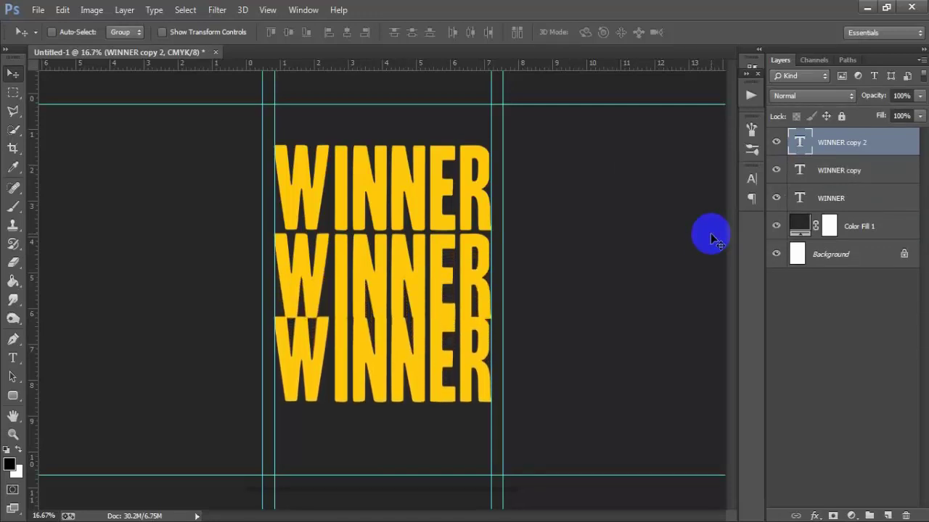
pyautogui.hotkey('shift', 'Down')
pyautogui.hotkey('shift', 'Down')
pyautogui.hotkey('shift', 'Down')
pyautogui.hotkey('shift', 'Up')
pyautogui.hotkey('shift', 'Up')
pyautogui.hotkey('shift', 'Up')
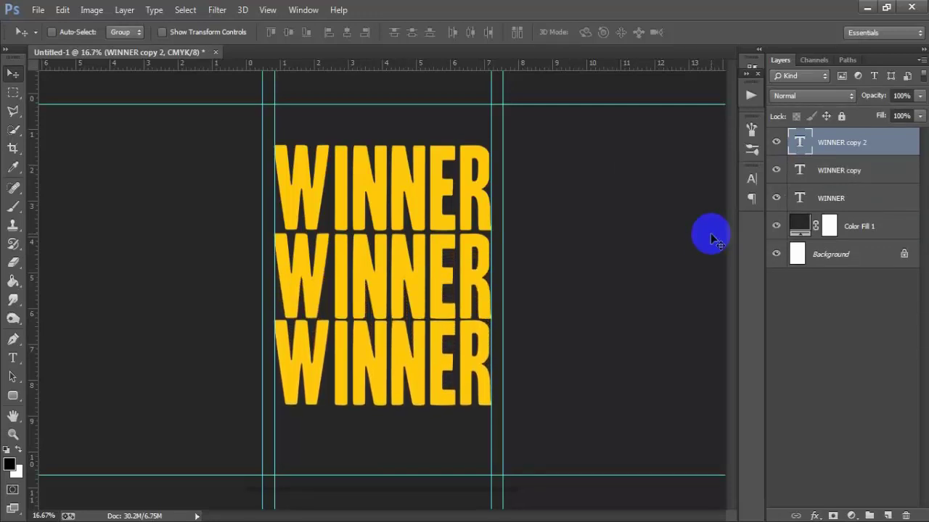
pyautogui.click(798, 151)
pyautogui.doubleClick(800, 143)
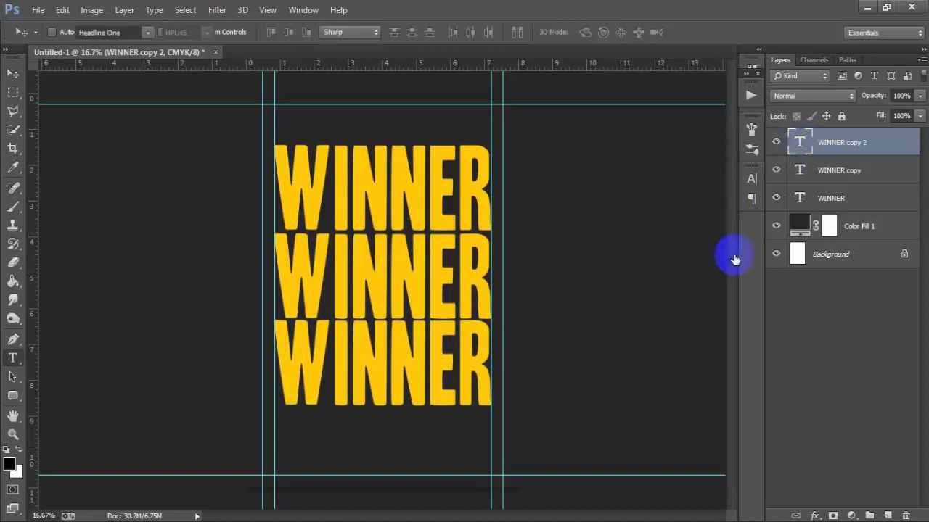
pyautogui.write('C')
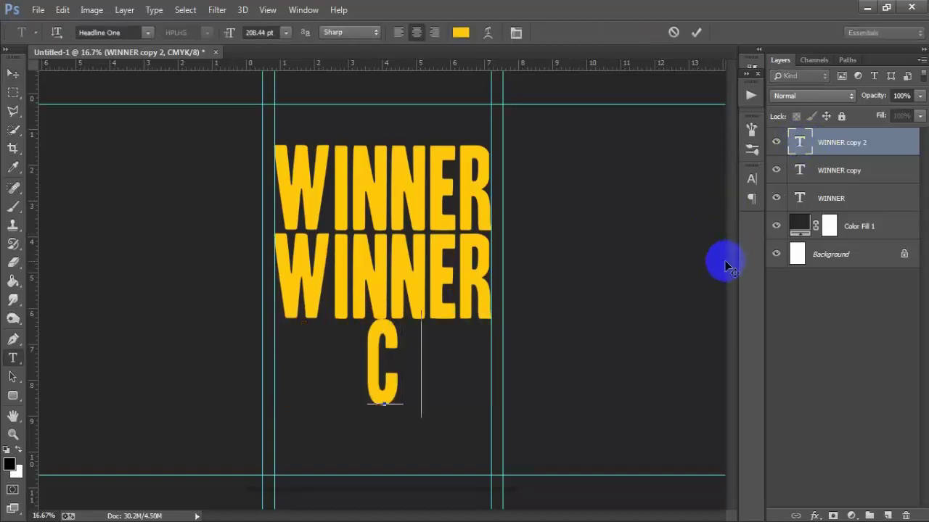
pyautogui.write('HICKEN')
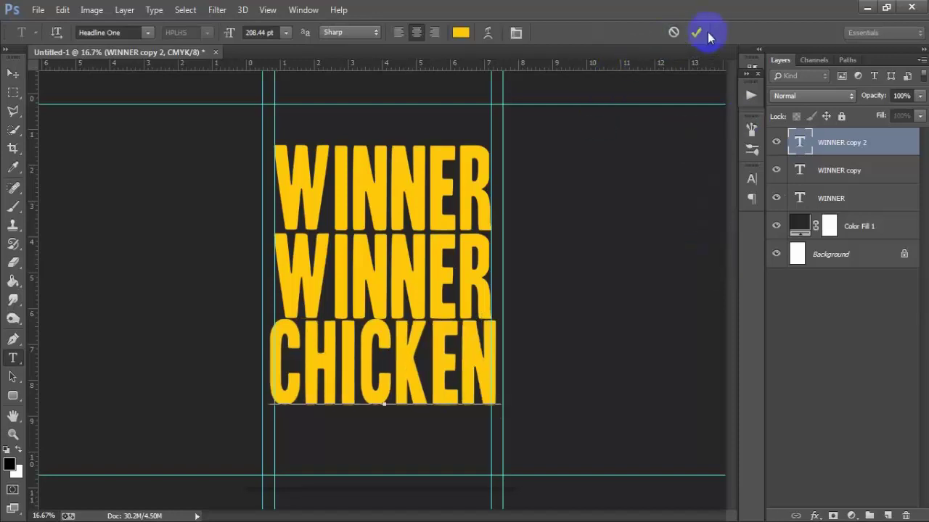
pyautogui.hotkey('ctrl', 'Return')
pyautogui.press('v')
# Narrow CHICKEN from both sides to match the WINNER width
pyautogui.hotkey('ctrl', 't')
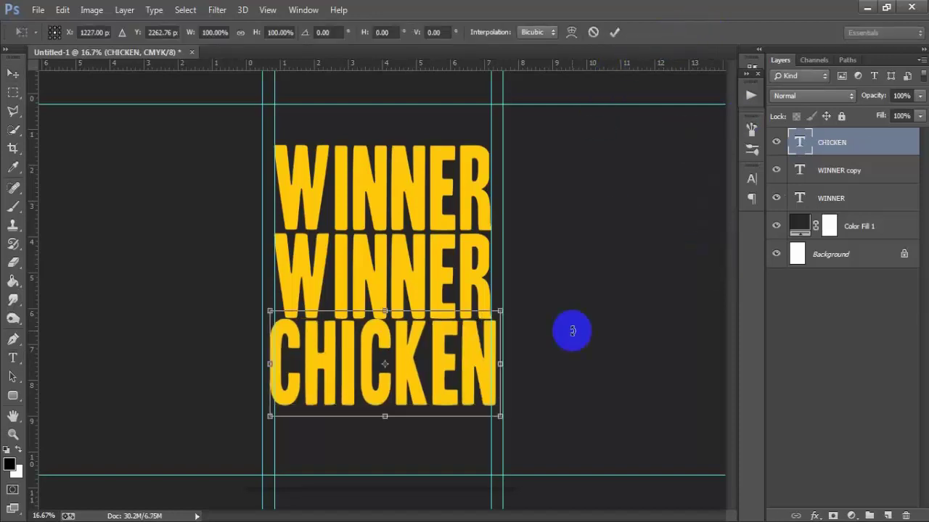
pyautogui.moveTo(270, 364); pyautogui.dragTo(277, 364)
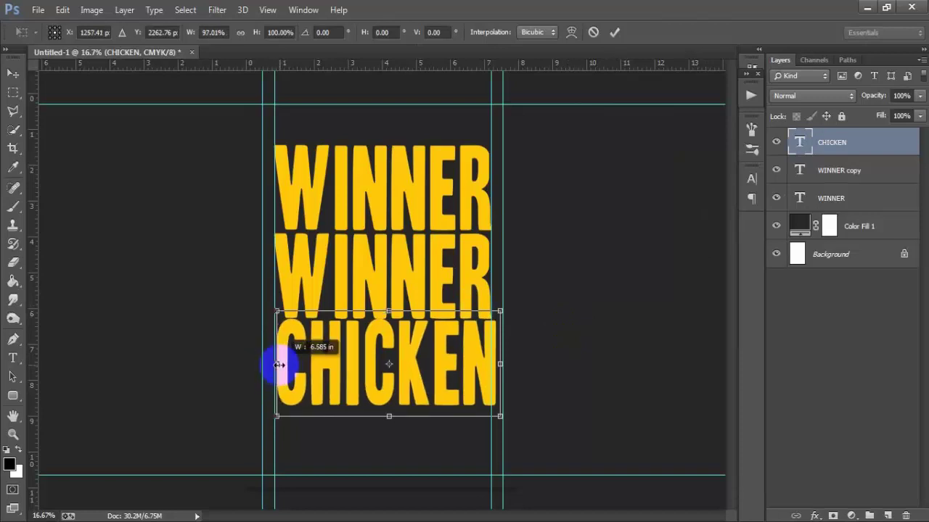
pyautogui.moveTo(501, 364); pyautogui.dragTo(496, 364)
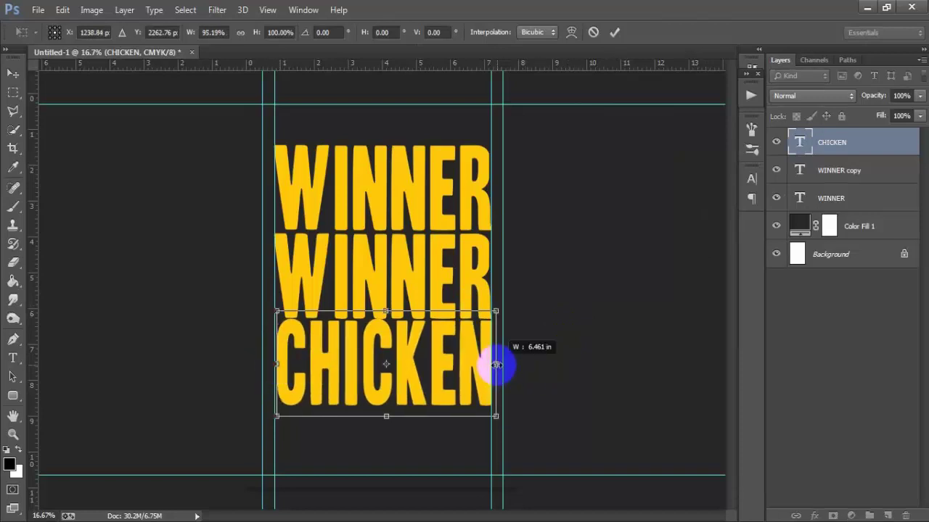
pyautogui.click(614, 32)
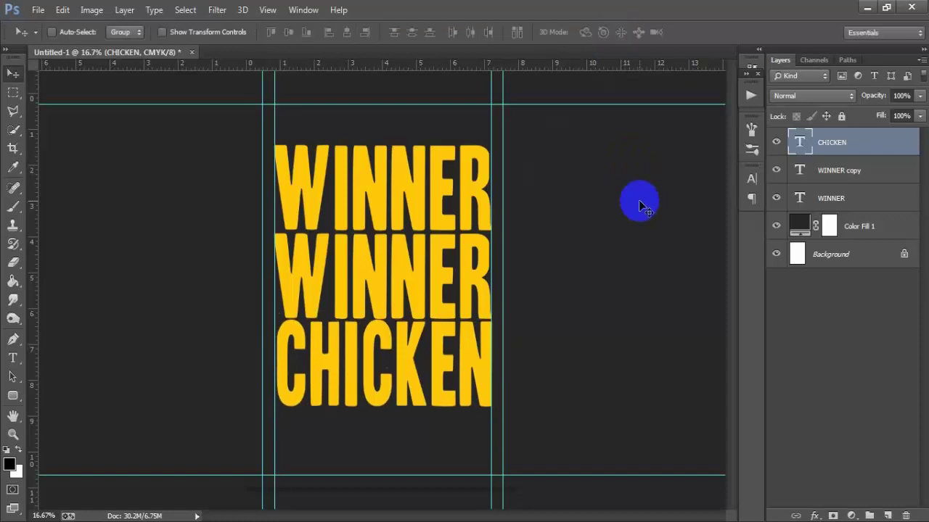
# Duplicate CHICKEN, move the copy below it, and retype it as DINNER
pyautogui.hotkey('ctrl', 'j')
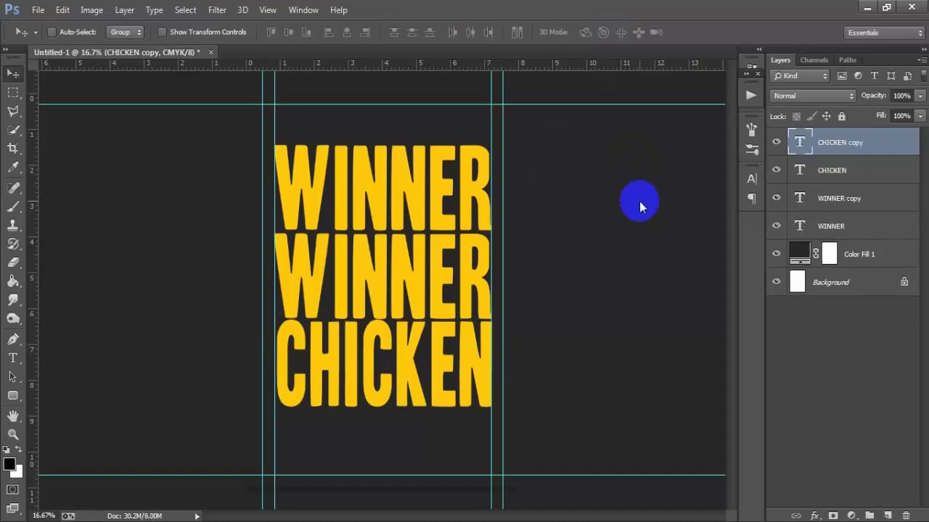
pyautogui.hotkey('shift', 'Down')
pyautogui.hotkey('shift', 'Down')
pyautogui.hotkey('shift', 'Down')
pyautogui.hotkey('shift', 'Down')
pyautogui.hotkey('shift', 'Down')
pyautogui.hotkey('shift', 'Down')
pyautogui.hotkey('shift', 'Down')
pyautogui.hotkey('shift', 'Down')
pyautogui.hotkey('shift', 'Down')
pyautogui.hotkey('shift', 'Down')
pyautogui.hotkey('shift', 'Down')
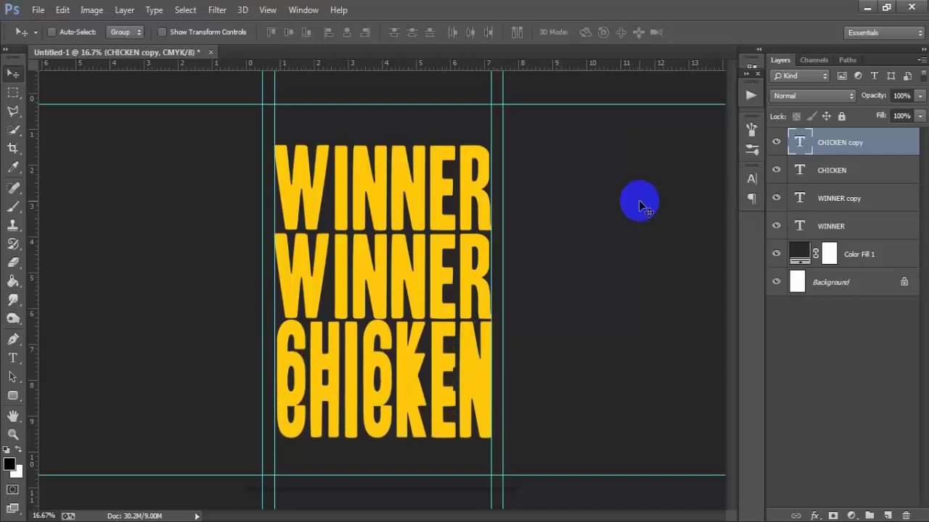
pyautogui.hotkey('shift', 'Down')
pyautogui.hotkey('shift', 'Down')
pyautogui.hotkey('shift', 'Down')
pyautogui.hotkey('shift', 'Down')
pyautogui.hotkey('shift', 'Down')
pyautogui.hotkey('shift', 'Down')
pyautogui.hotkey('shift', 'Down')
pyautogui.hotkey('shift', 'Down')
pyautogui.hotkey('shift', 'Down')
pyautogui.hotkey('shift', 'Down')
pyautogui.hotkey('shift', 'Down')
pyautogui.hotkey('shift', 'Down')
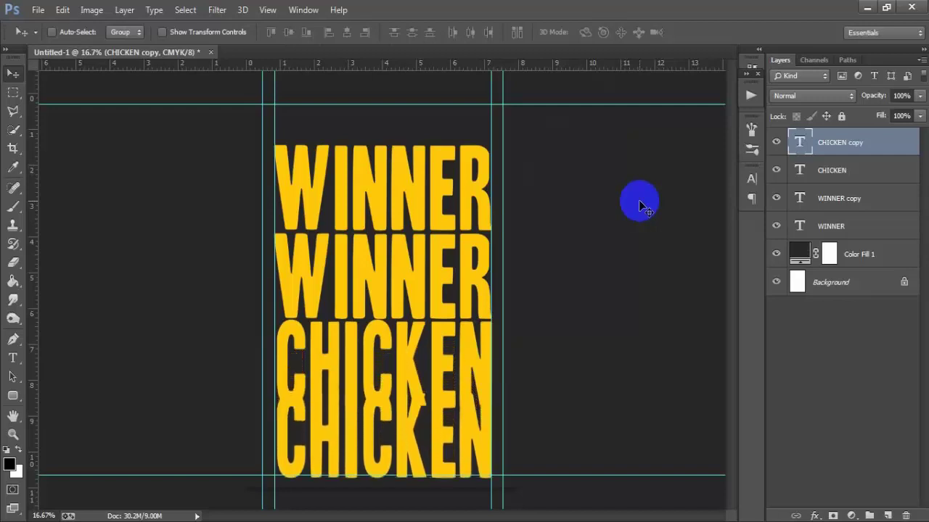
pyautogui.hotkey('shift', 'Down')
pyautogui.hotkey('shift', 'Down')
pyautogui.hotkey('shift', 'Down')
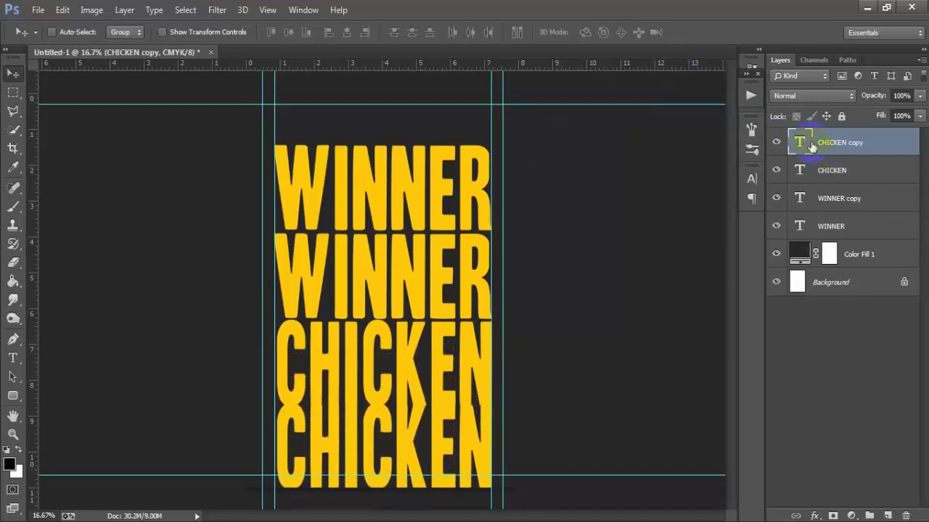
pyautogui.doubleClick(799, 141)
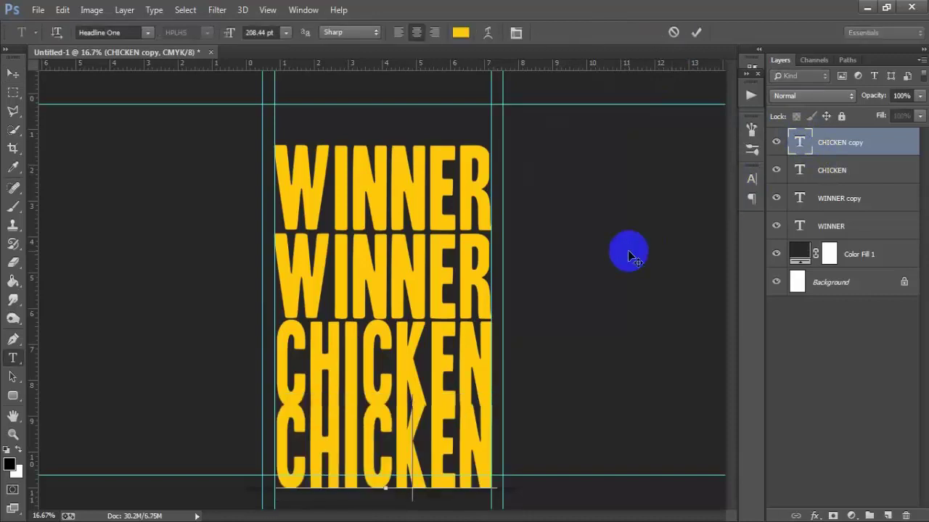
pyautogui.write('DINN')
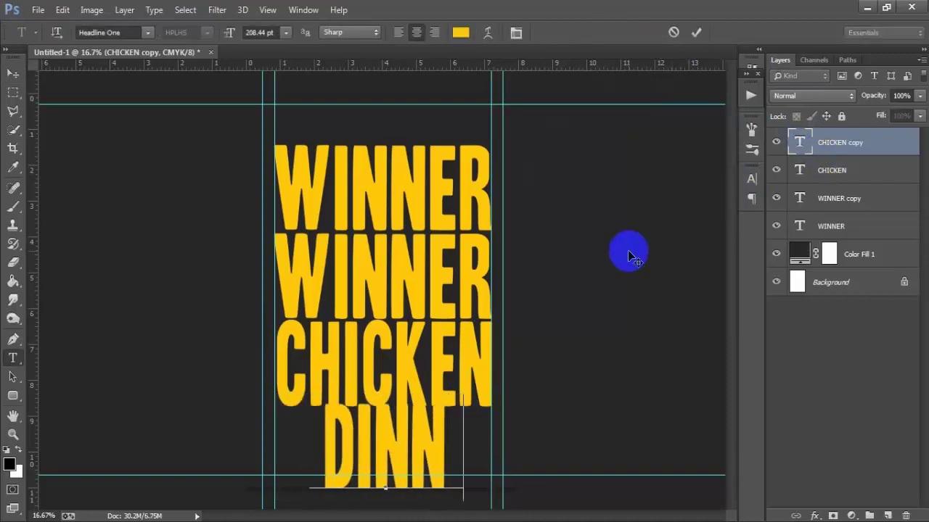
pyautogui.write('ER')
pyautogui.click(695, 32)
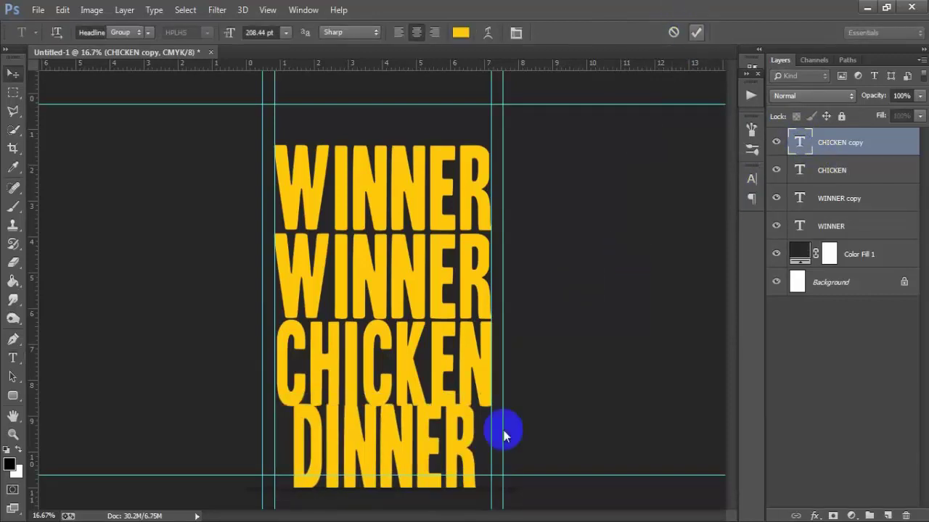
pyautogui.press('v')
# Nudge the WINNER and CHICKEN lines up, then DINNER, to tighten line spacing
pyautogui.click(833, 171)
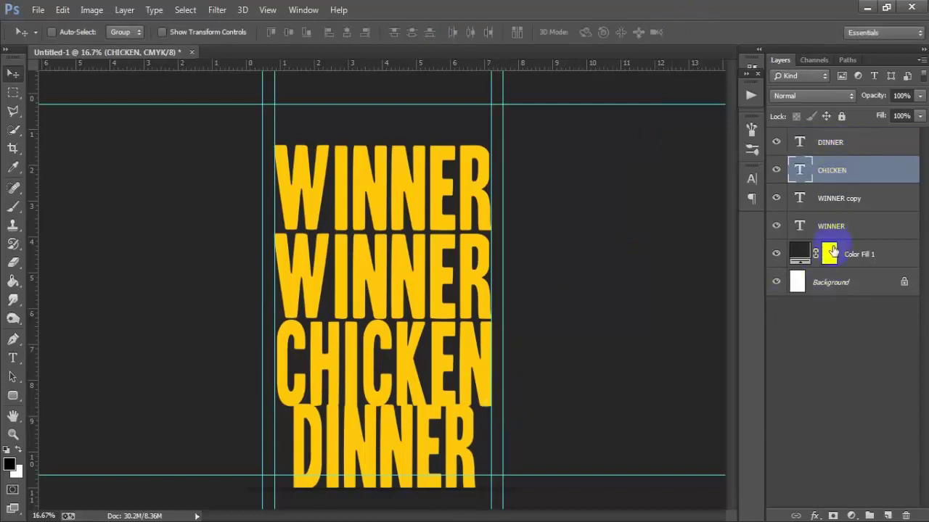
pyautogui.keyDown('shift'); pyautogui.click(839, 229); pyautogui.keyUp('shift')
pyautogui.hotkey('shift', 'Up')
pyautogui.hotkey('shift', 'Up')
pyautogui.hotkey('shift', 'Up')
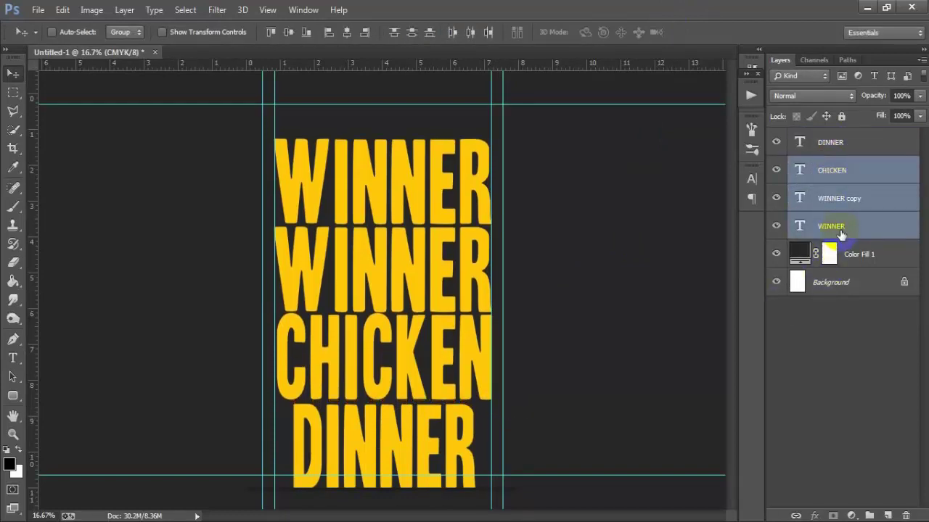
pyautogui.hotkey('shift', 'Up')
pyautogui.hotkey('shift', 'Up')
pyautogui.hotkey('shift', 'Up')
pyautogui.hotkey('shift', 'Up')
pyautogui.hotkey('shift', 'Up')
pyautogui.hotkey('shift', 'Up')
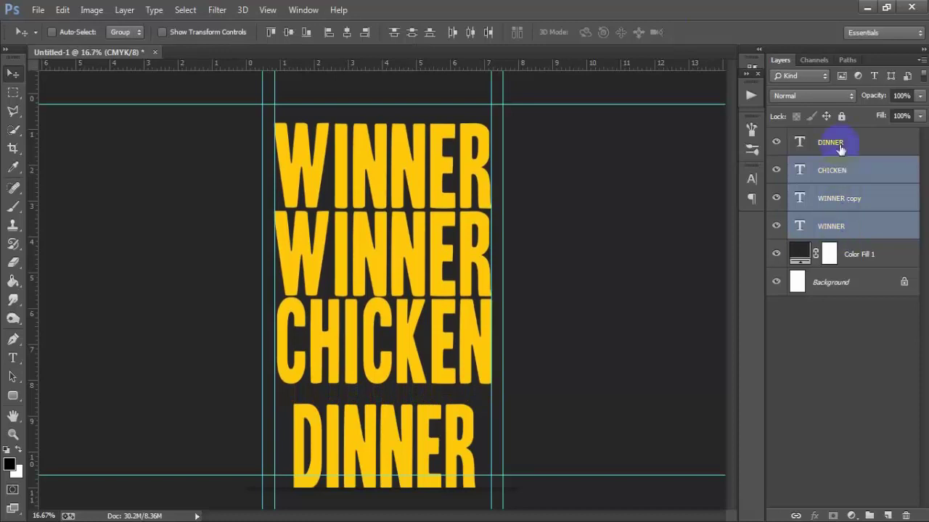
pyautogui.click(839, 144)
pyautogui.hotkey('shift', 'Up')
pyautogui.hotkey('shift', 'Up')
pyautogui.hotkey('shift', 'Up')
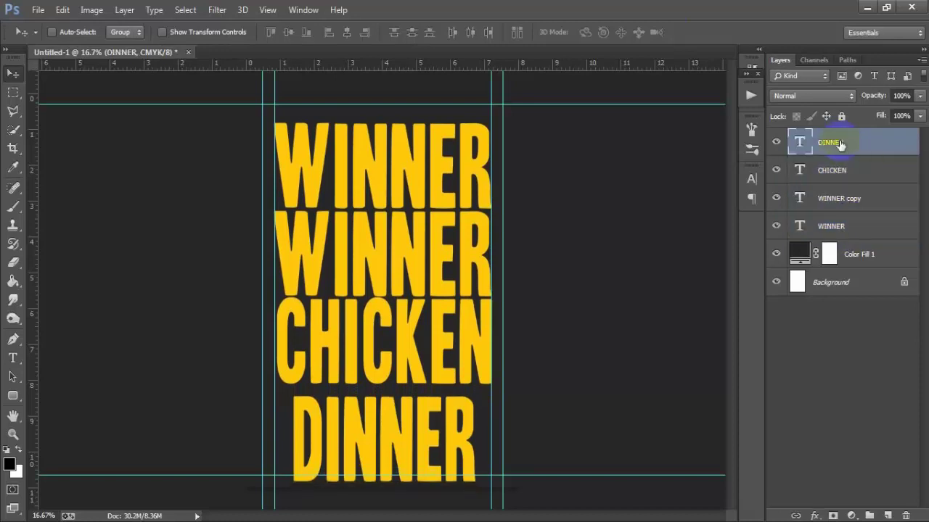
pyautogui.hotkey('shift', 'Up')
pyautogui.hotkey('shift', 'Up')
pyautogui.hotkey('shift', 'Up')
pyautogui.hotkey('shift', 'Up')
pyautogui.hotkey('shift', 'Up')
pyautogui.hotkey('shift', 'Up')
# Stretch DINNER left and right to span the column's full width
pyautogui.hotkey('ctrl', 't')
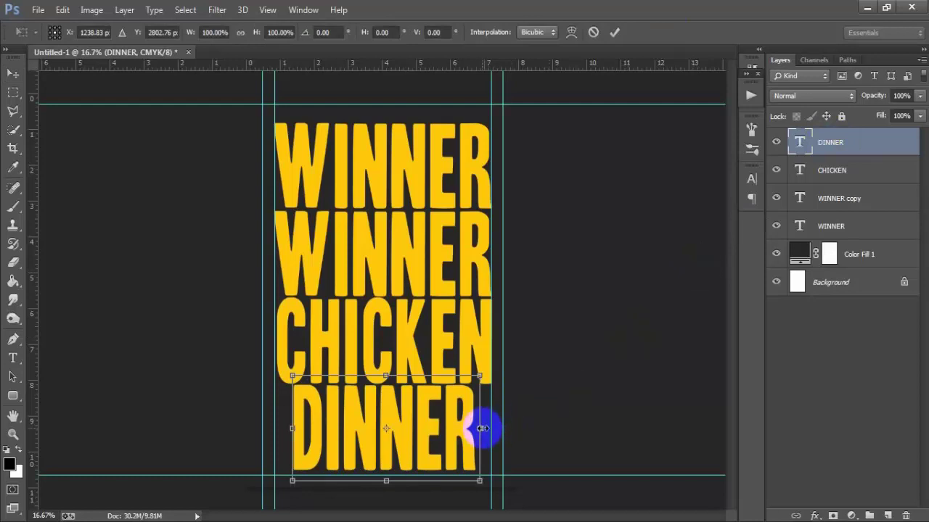
pyautogui.moveTo(479, 429); pyautogui.dragTo(494, 429)
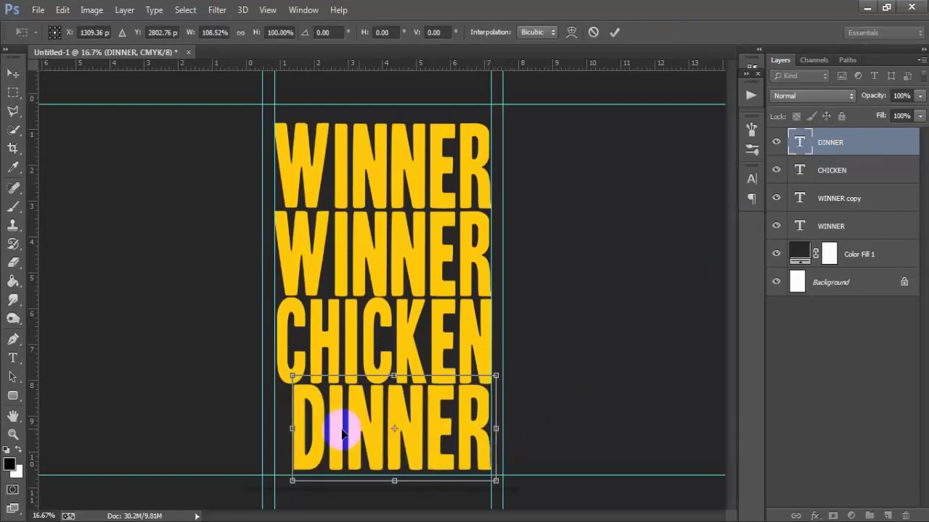
pyautogui.moveTo(292, 428); pyautogui.dragTo(274, 429)
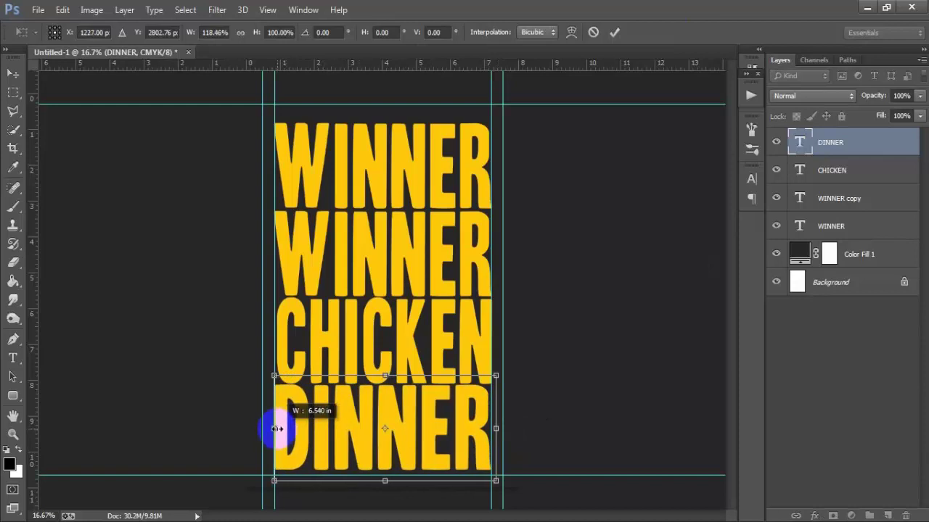
pyautogui.click(614, 34)
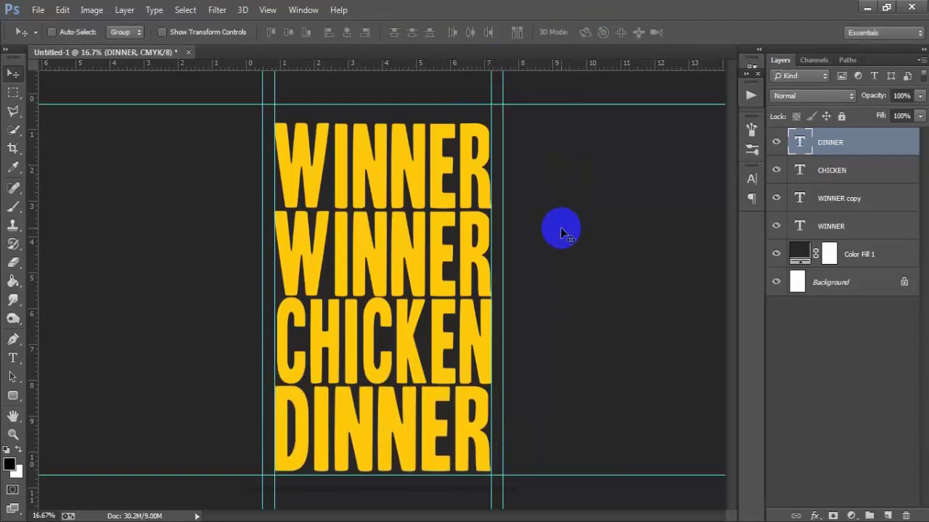
# Group the four text lines into Group 1 and scale the block down slightly
pyautogui.keyDown('shift'); pyautogui.click(834, 228); pyautogui.keyUp('shift')
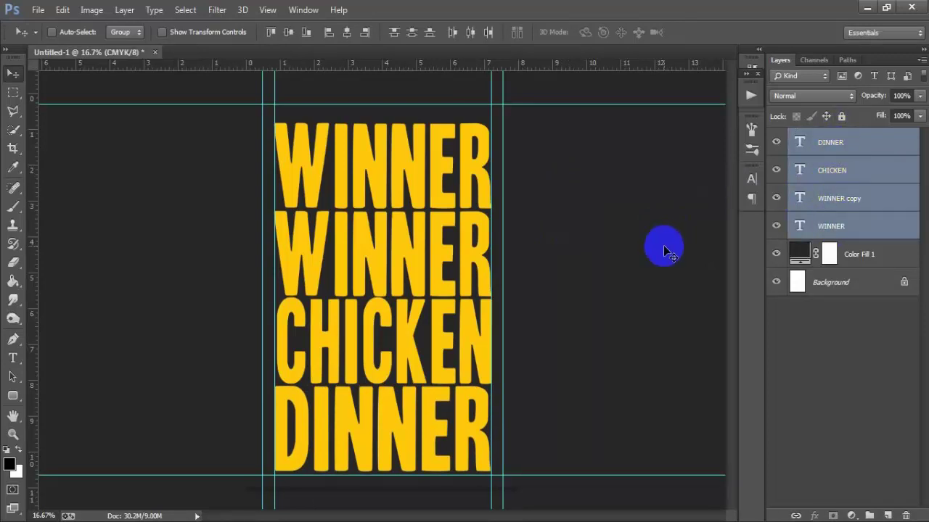
pyautogui.hotkey('ctrl', 'g')
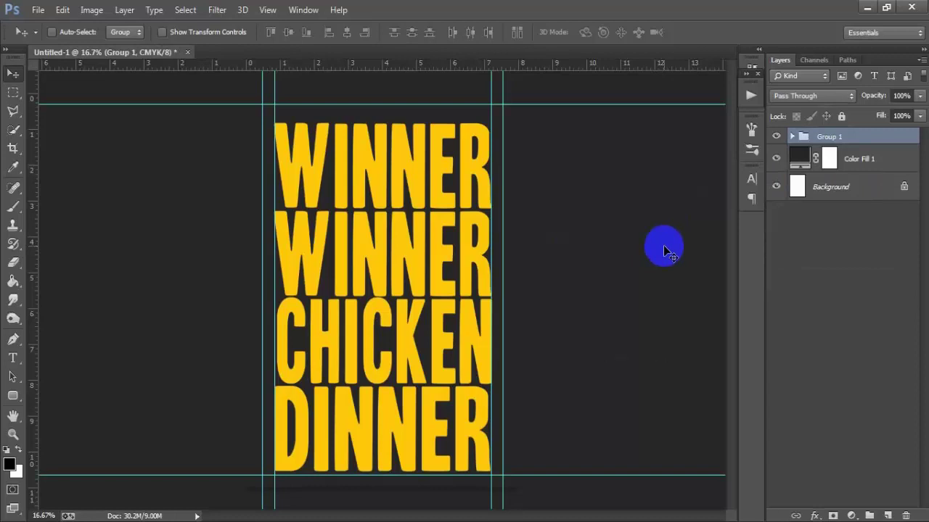
pyautogui.hotkey('ctrl', 't')
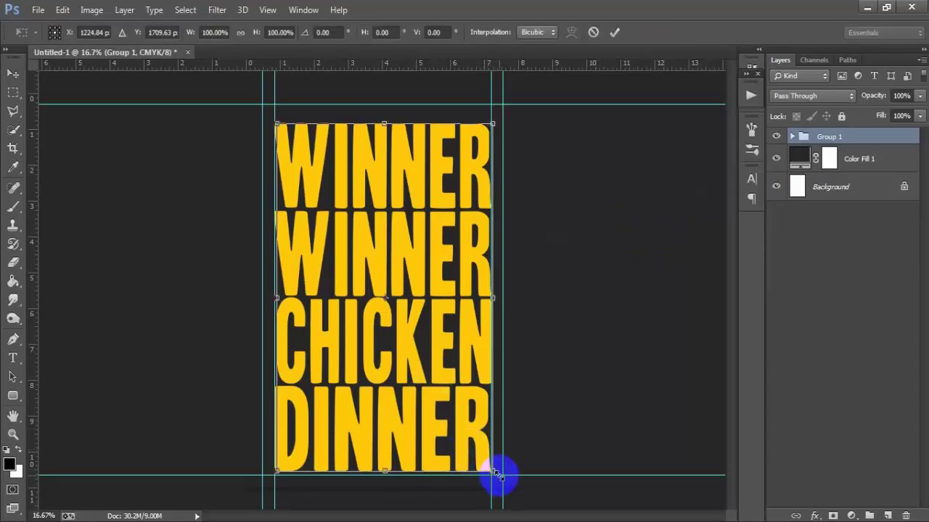
pyautogui.moveTo(493, 471)
pyautogui.mouseDown()
pyautogui.moveTo(463, 434)
pyautogui.moveTo(490, 461)
pyautogui.mouseUp()
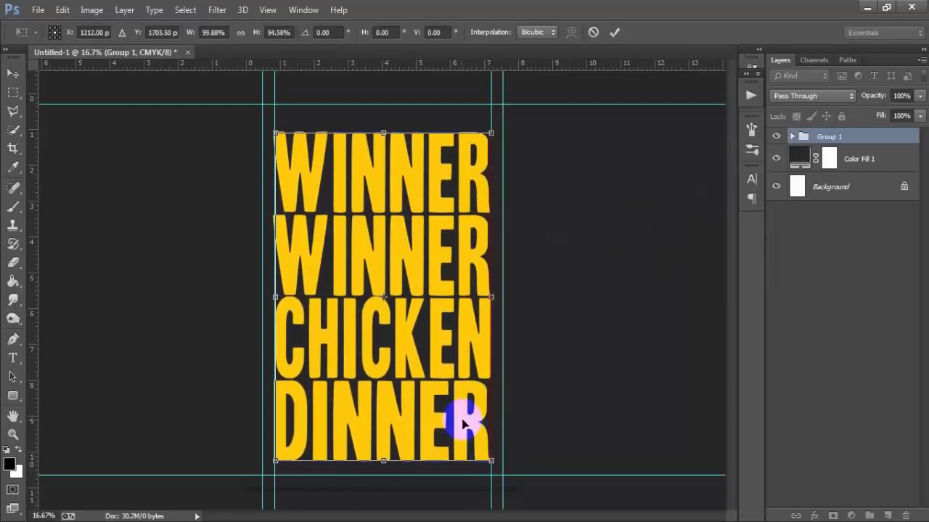
pyautogui.moveTo(462, 422); pyautogui.dragTo(462, 433)
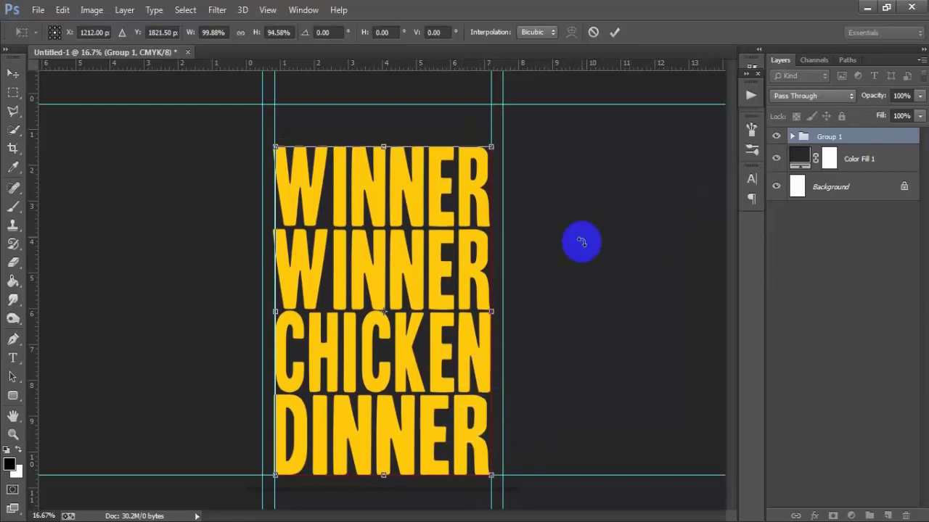
# Nudge the grouped block upward to fit the guides and commit at 94.58% height
pyautogui.hotkey('shift', 'Up')
pyautogui.hotkey('shift', 'Up')
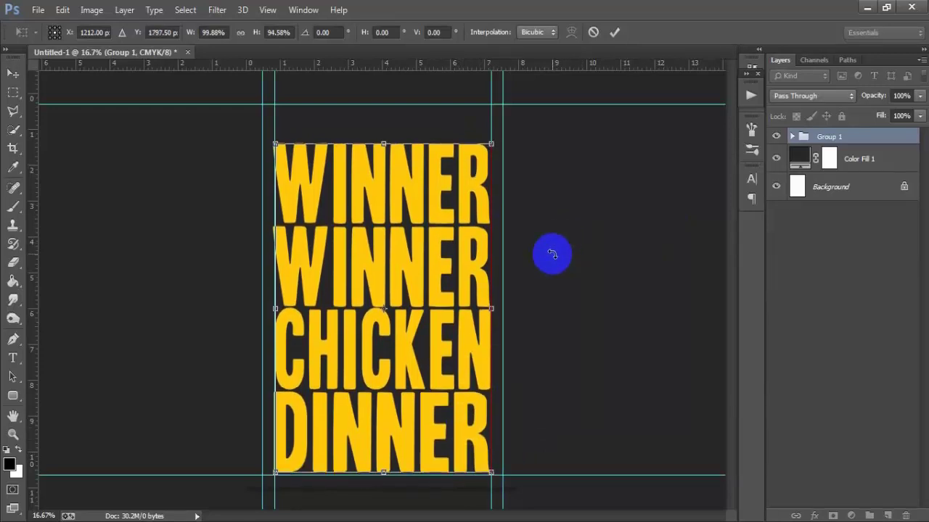
pyautogui.hotkey('shift', 'Up')
pyautogui.hotkey('shift', 'Up')
pyautogui.hotkey('shift', 'Up')
pyautogui.press('Up')
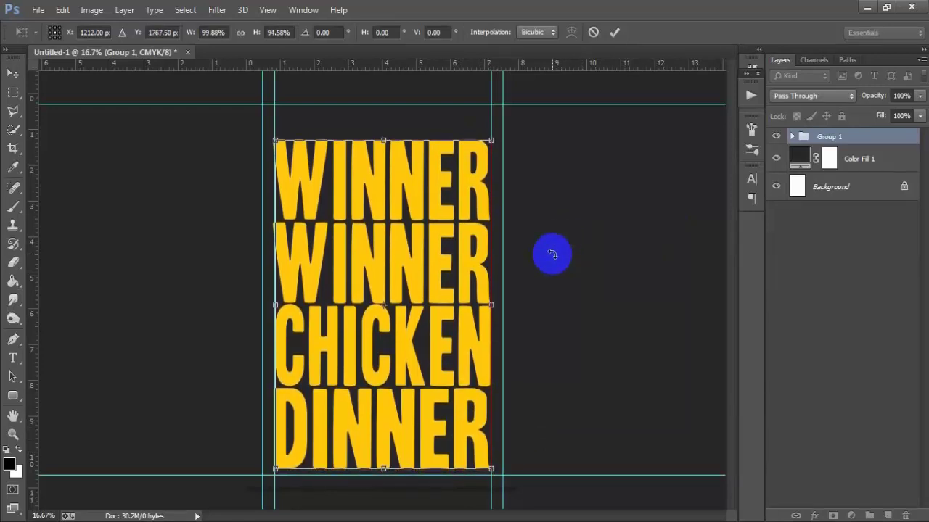
pyautogui.press('Up')
pyautogui.press('Up')
pyautogui.press('Up')
pyautogui.press('Up')
pyautogui.press('Up')
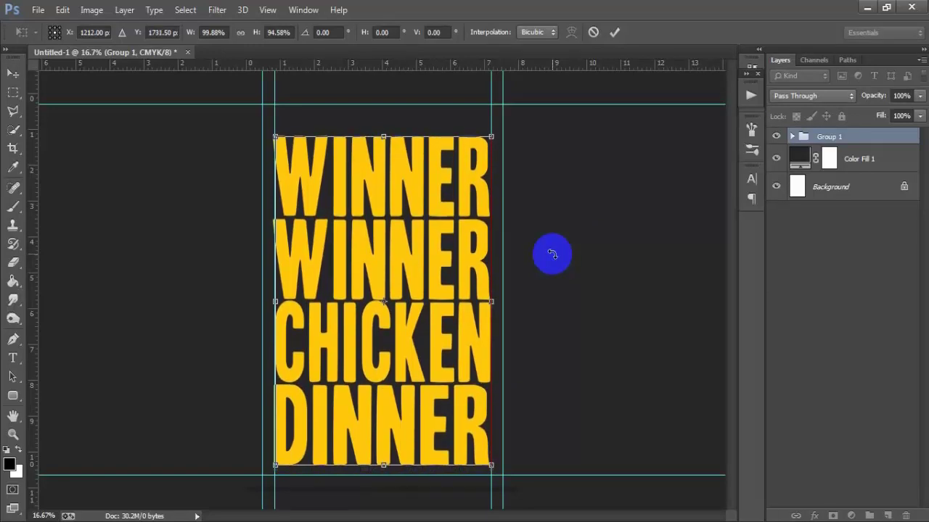
pyautogui.press('Up')
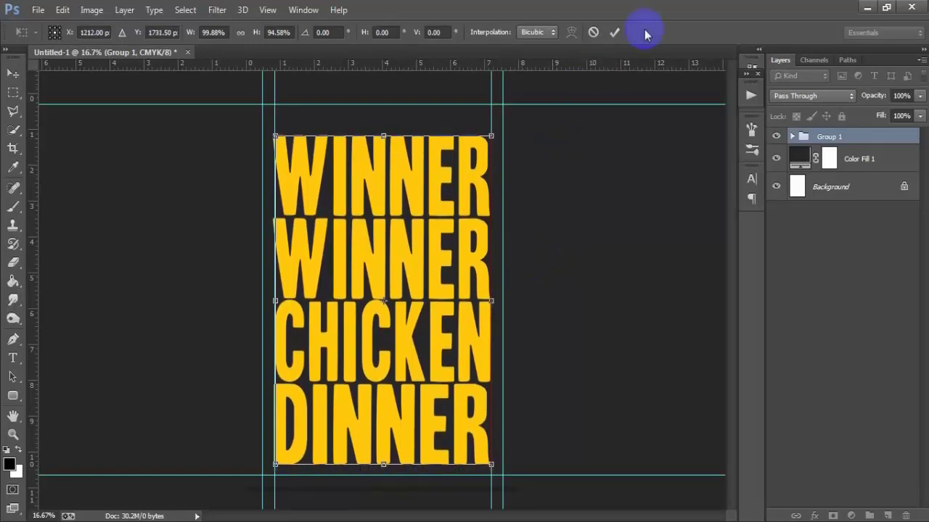
pyautogui.click(614, 32)
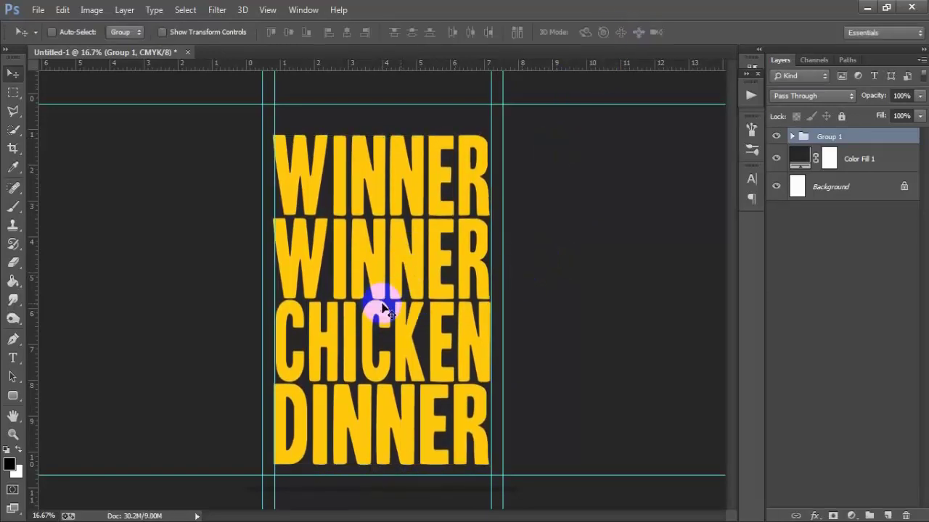
# Edit the top WINNER line with the Type tool, removing a stray # character
pyautogui.click(13, 358)
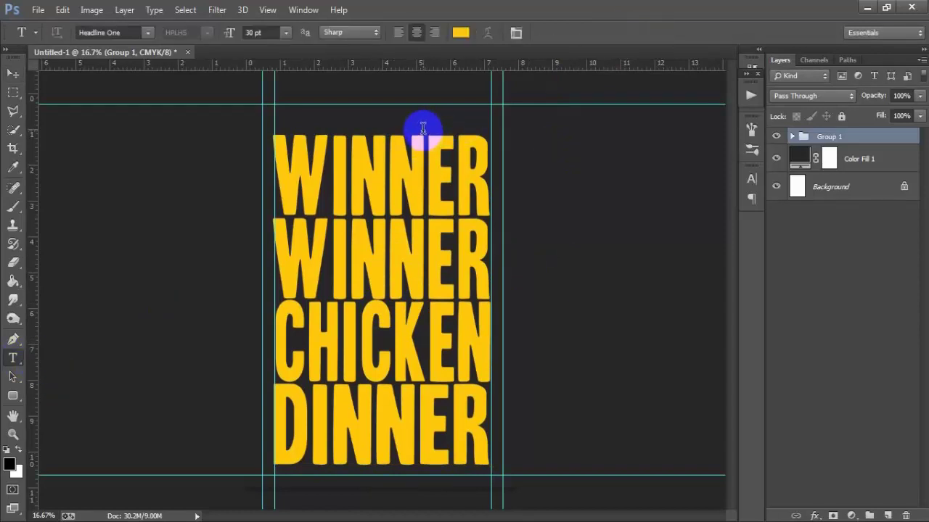
pyautogui.click(429, 129)
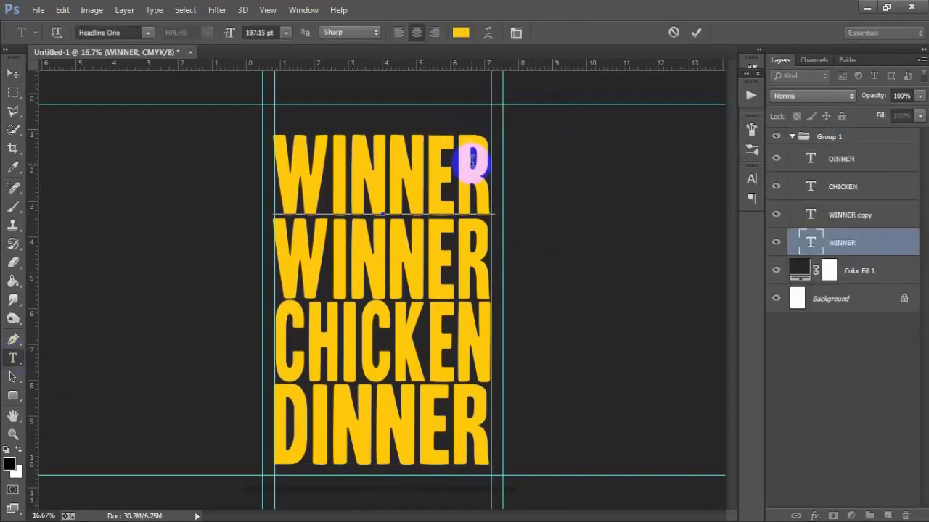
pyautogui.write('#')
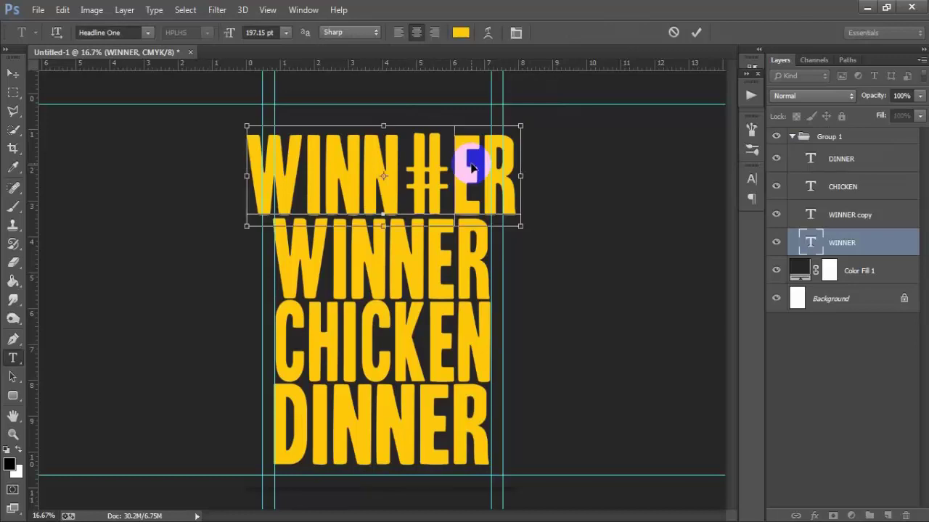
pyautogui.press('BackSpace')
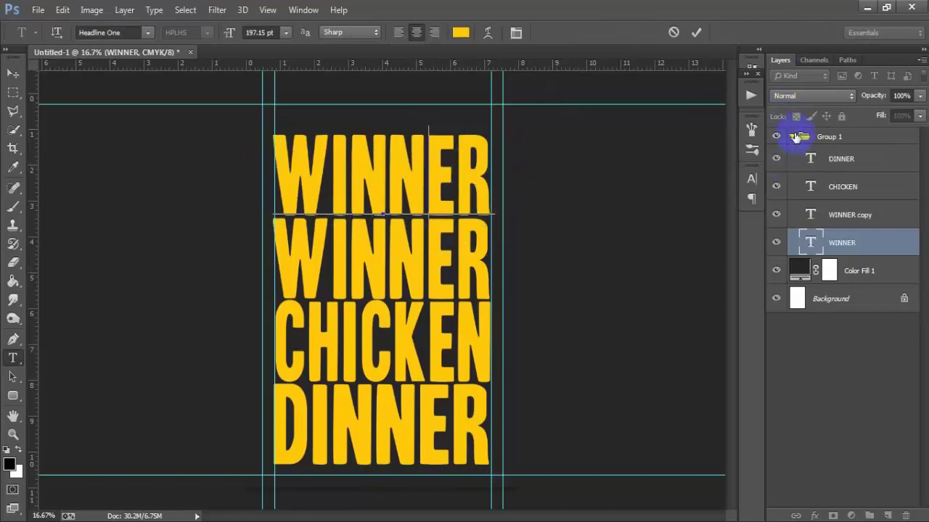
pyautogui.click(794, 136)
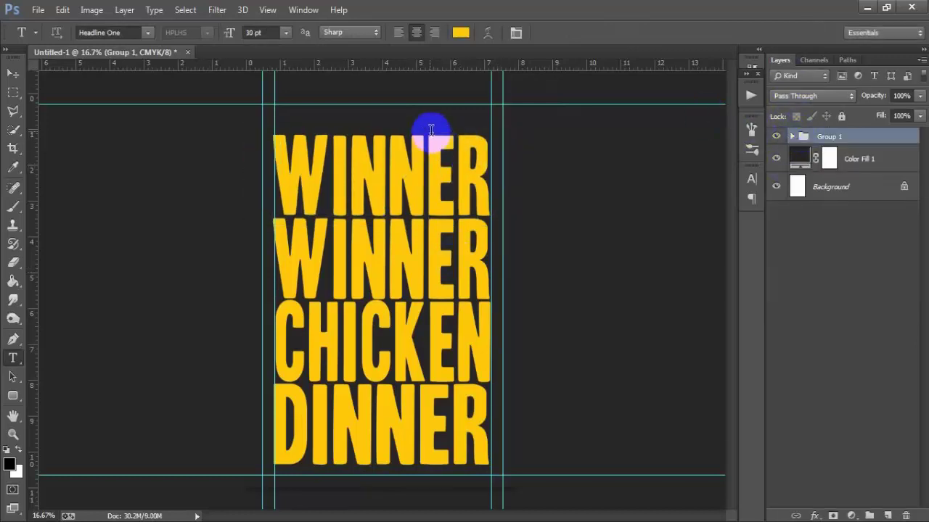
# Add a new #1/100 text layer above the top WINNER and move it into place
pyautogui.click(373, 116)
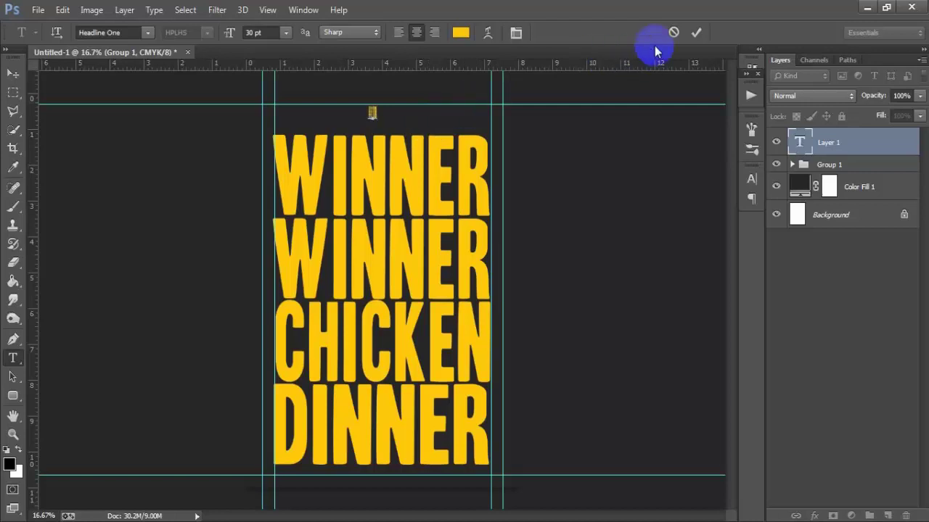
pyautogui.click(695, 32)
pyautogui.click(21, 78)
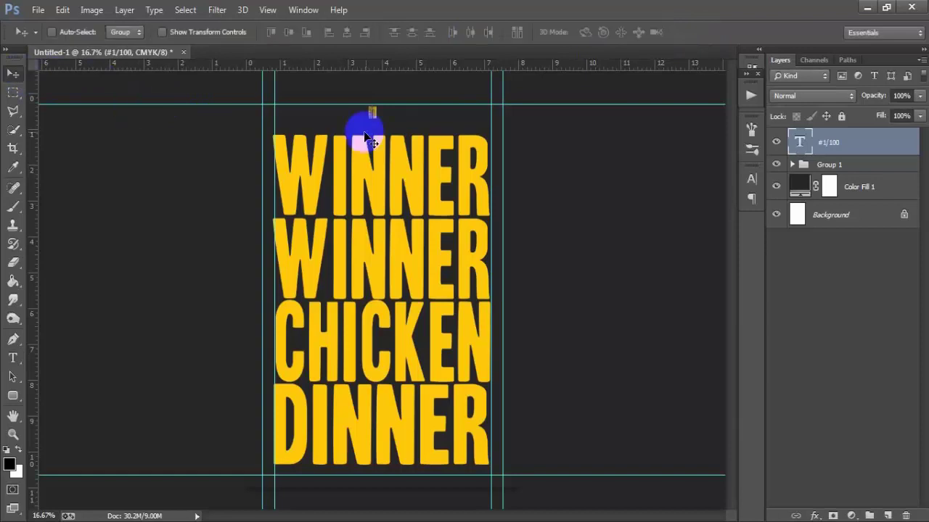
pyautogui.moveTo(370, 111); pyautogui.dragTo(376, 128)
# Stretch #1/100 wider above WINNER's right end and nudge it left to the guide
pyautogui.hotkey('ctrl', 't')
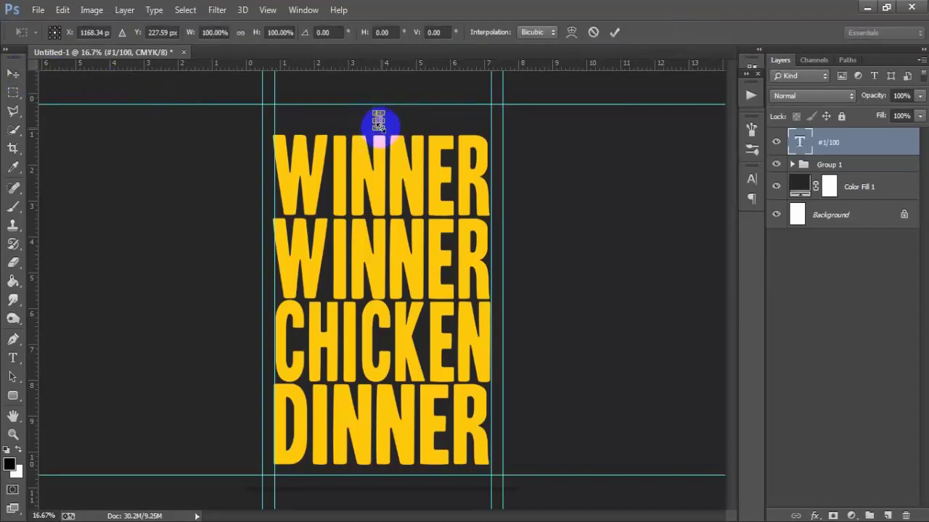
pyautogui.moveTo(382, 121)
pyautogui.mouseDown()
pyautogui.moveTo(407, 122)
pyautogui.moveTo(378, 136)
pyautogui.moveTo(471, 127)
pyautogui.mouseUp()
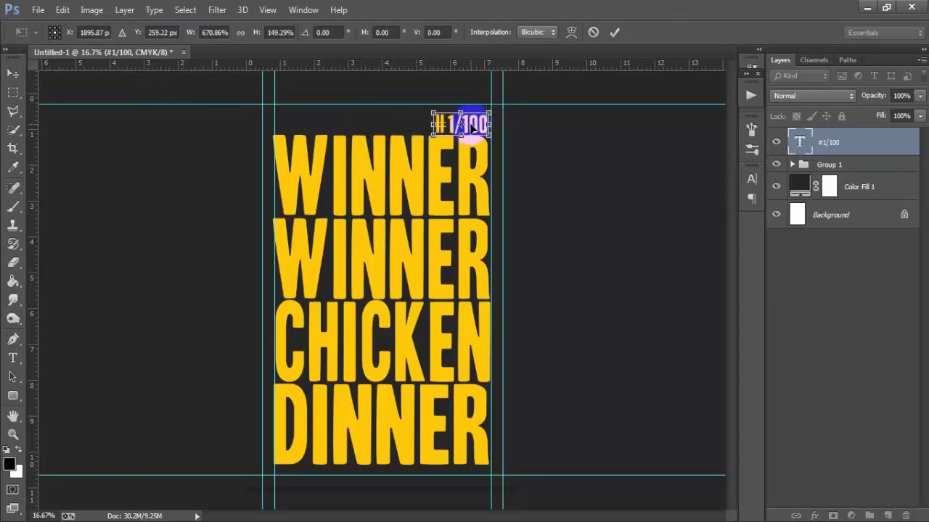
pyautogui.click(614, 32)
pyautogui.press('Left')
pyautogui.press('Left')
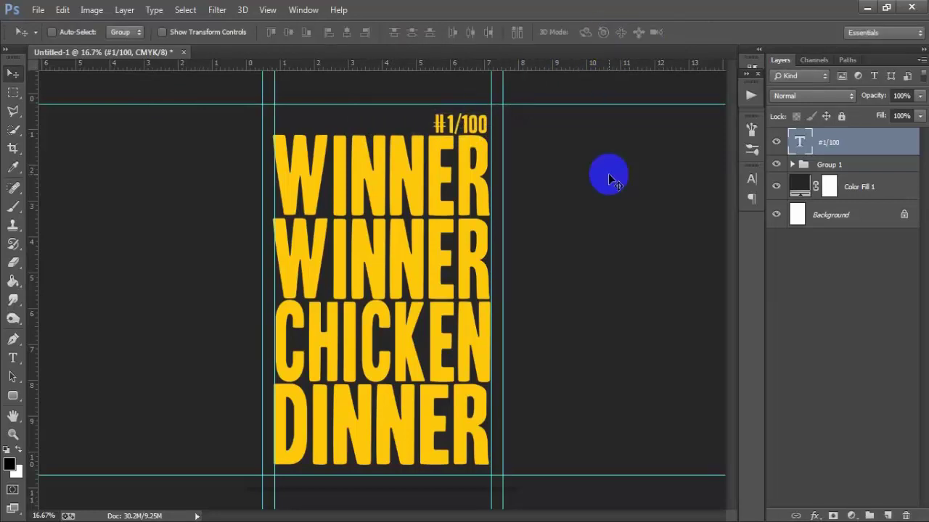
pyautogui.press('Left')
pyautogui.press('Left')
pyautogui.press('Left')
pyautogui.press('Left')
pyautogui.press('Left')
pyautogui.press('Left')
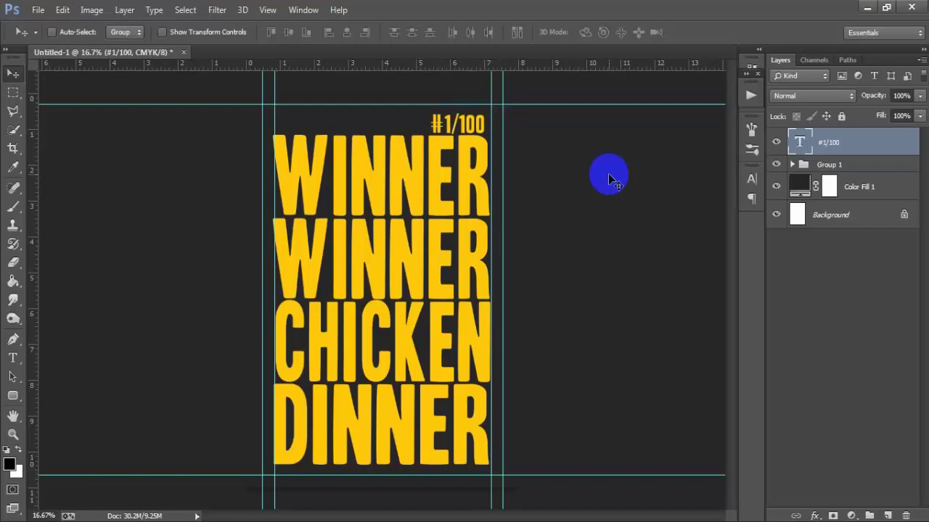
pyautogui.press('Left')
pyautogui.press('Left')
# Nudge the #1/100 label a pixel left and up, check it against Group 1, then select the group
pyautogui.press('Left')
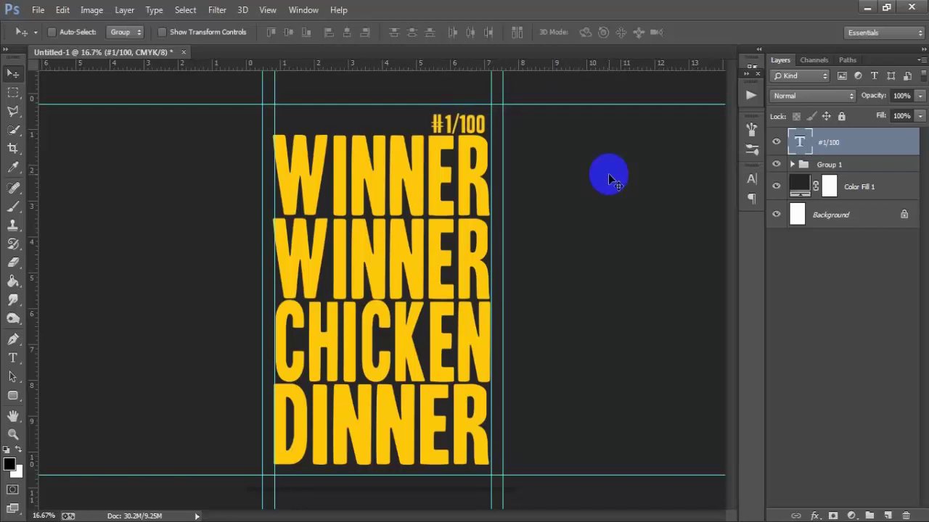
pyautogui.press('Left')
pyautogui.press('Left')
pyautogui.press('Left')
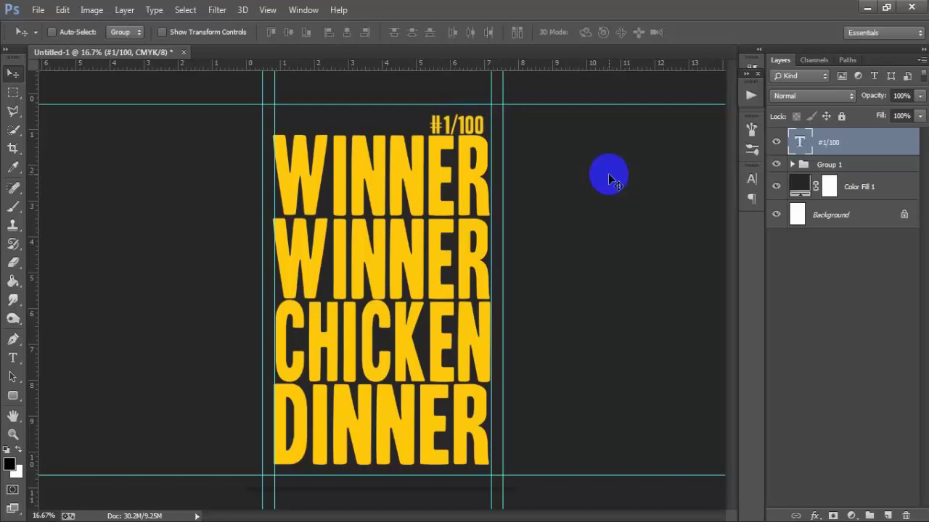
pyautogui.press('Up')
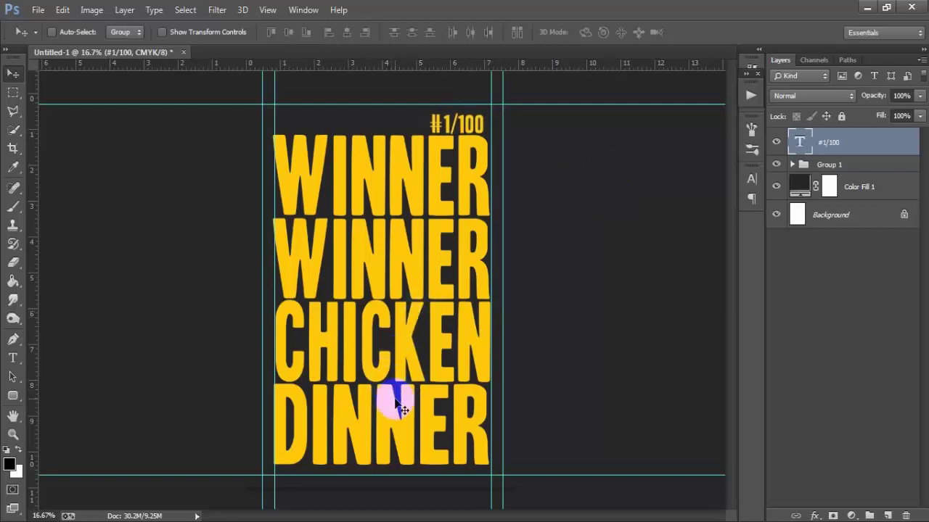
pyautogui.click(777, 143)
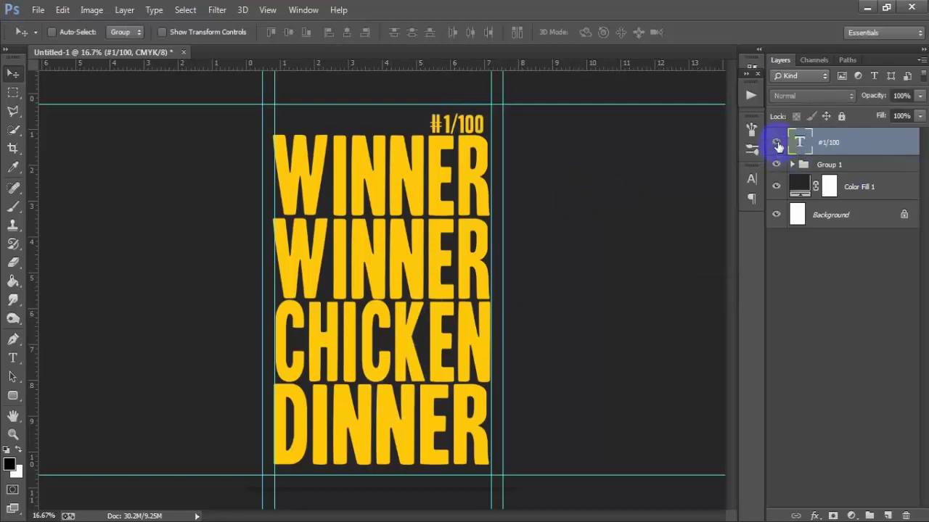
pyautogui.click(779, 165)
pyautogui.click(778, 165)
pyautogui.keyDown('shift'); pyautogui.click(847, 167); pyautogui.keyUp('shift')
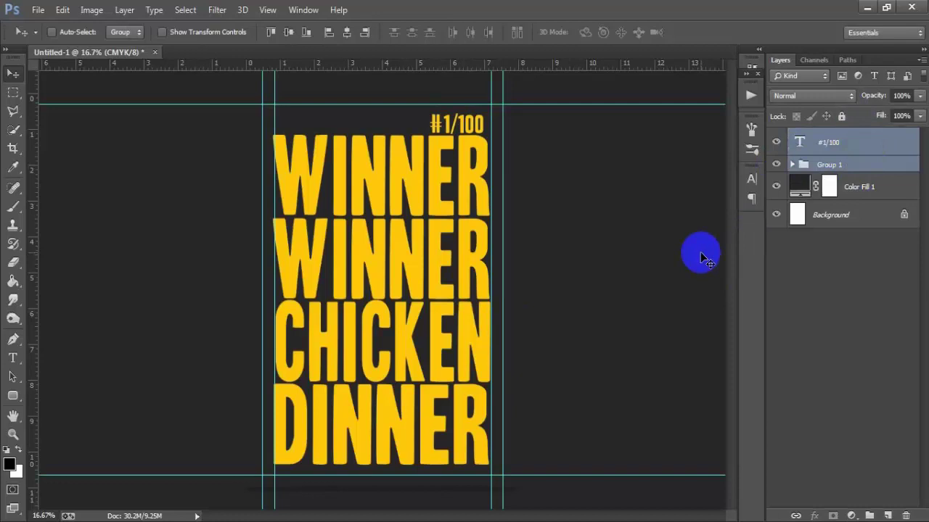
pyautogui.click(825, 167)
# Expand Group 1 and adjust the DINNER word's width, nudging it two pixels right
pyautogui.click(793, 166)
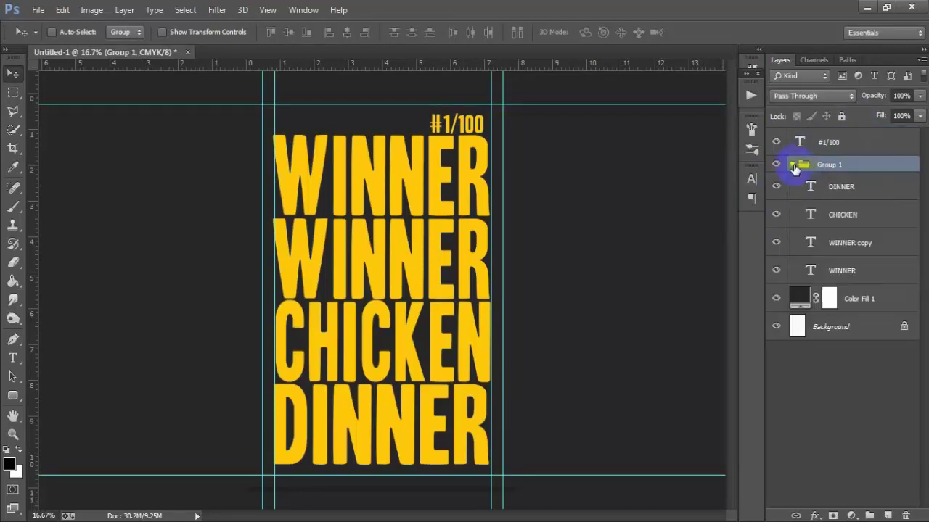
pyautogui.click(802, 187)
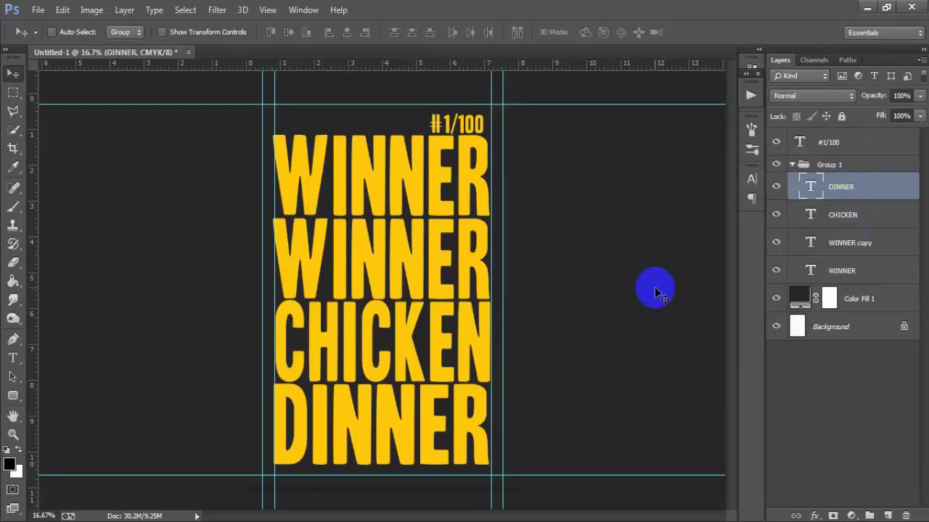
pyautogui.hotkey('ctrl', 't')
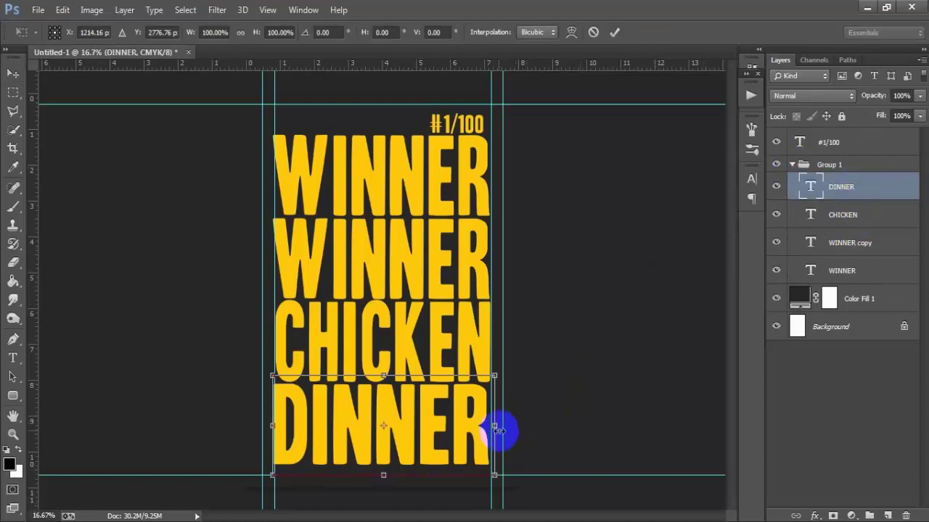
pyautogui.moveTo(494, 426); pyautogui.dragTo(503, 425)
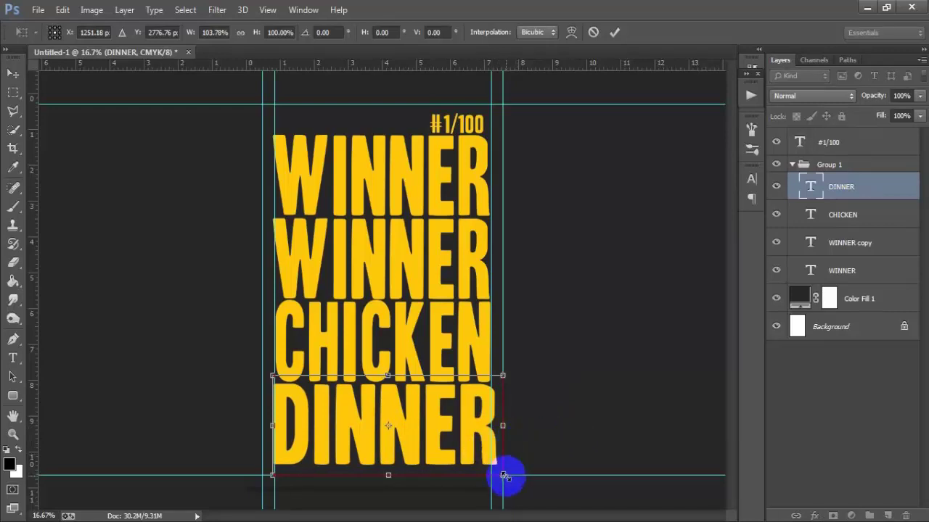
pyautogui.moveTo(503, 475); pyautogui.dragTo(495, 475)
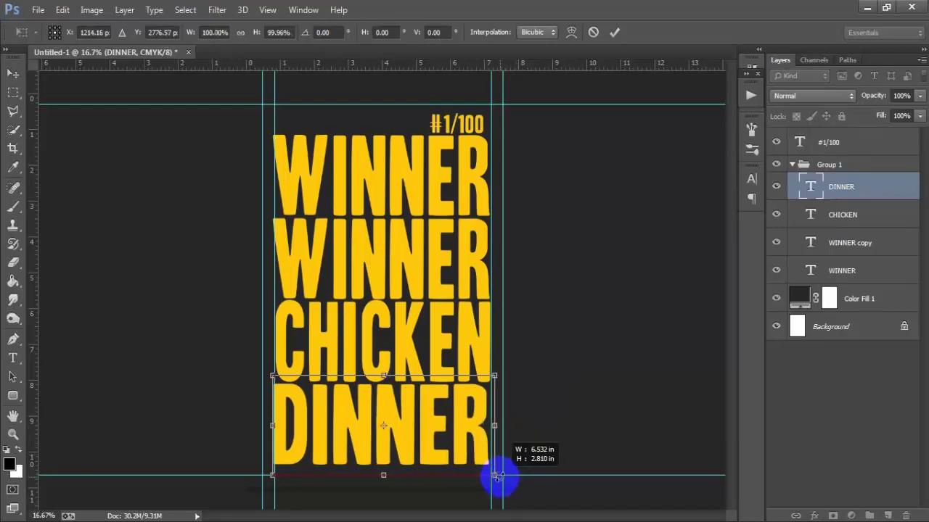
pyautogui.press('Right')
pyautogui.press('Right')
pyautogui.press('Right')
pyautogui.press('Right')
pyautogui.press('Right')
pyautogui.press('Right')
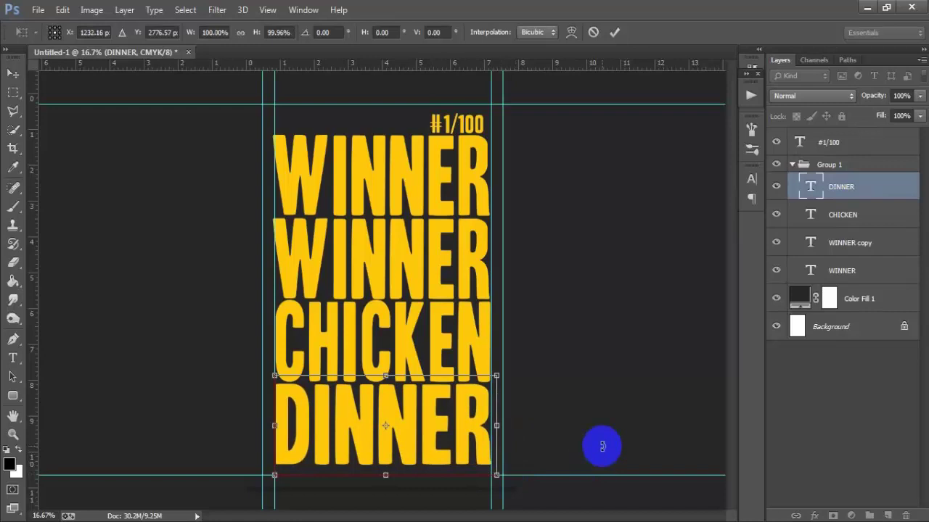
pyautogui.press('Right')
pyautogui.press('Right')
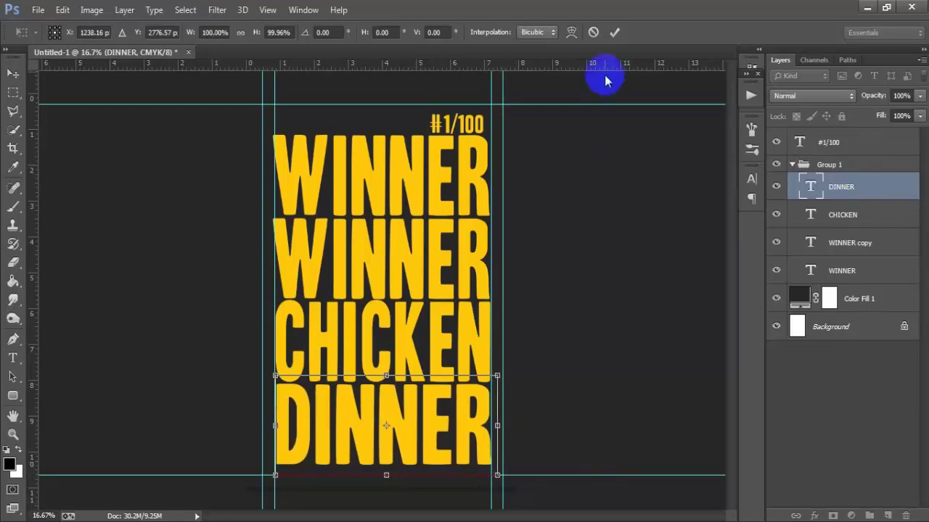
pyautogui.click(614, 32)
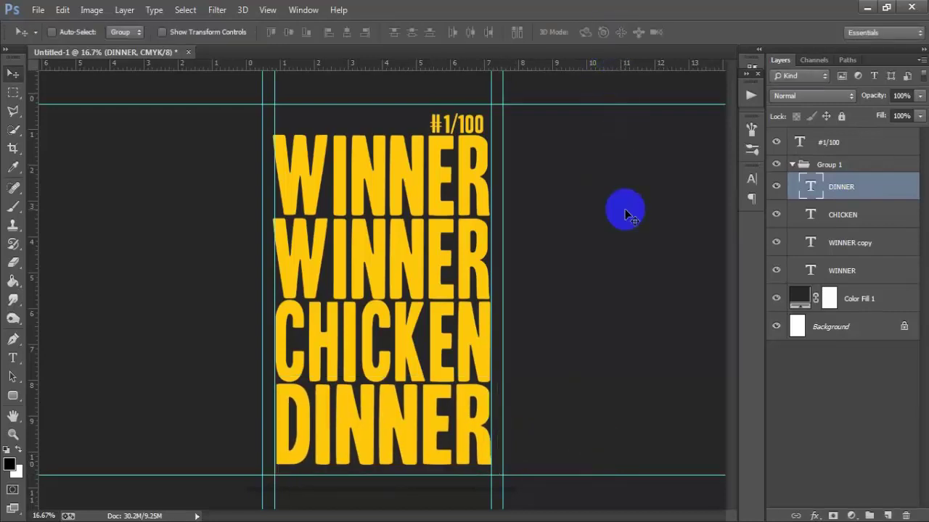
# Narrow the second and top WINNER lines to match the guides, then collapse Group 1
pyautogui.click(844, 249)
pyautogui.hotkey('ctrl', 't')
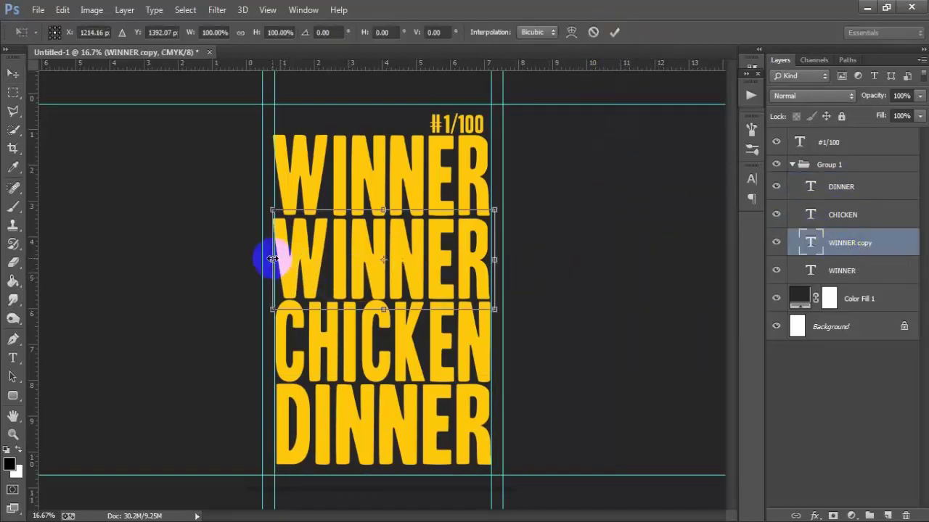
pyautogui.moveTo(274, 257); pyautogui.dragTo(277, 258)
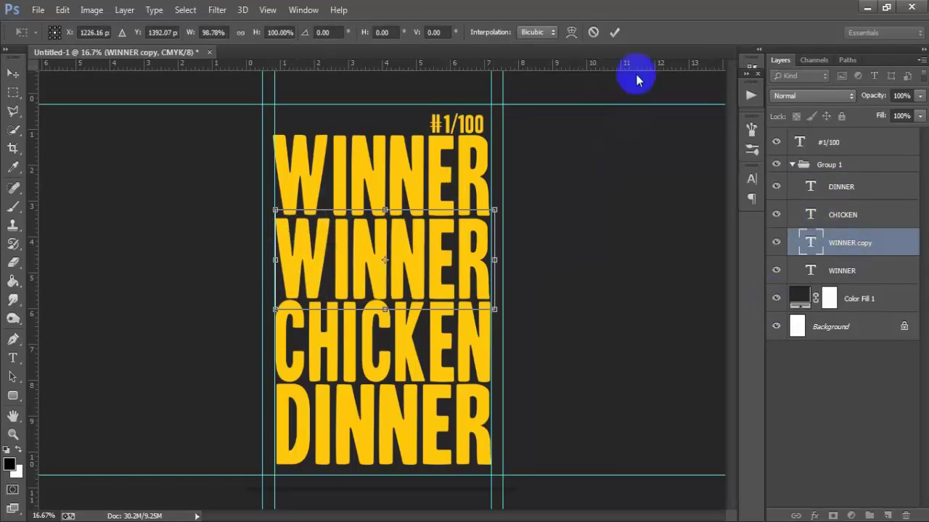
pyautogui.click(613, 34)
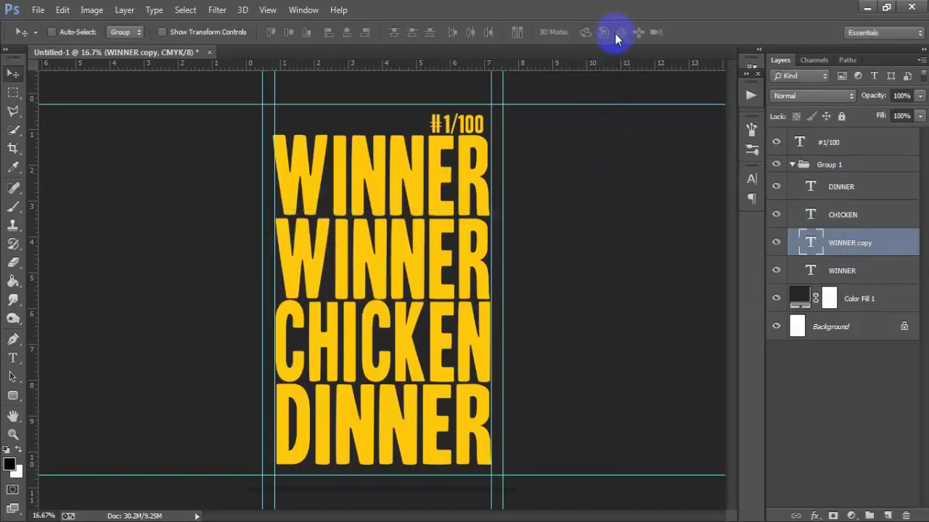
pyautogui.click(843, 272)
pyautogui.hotkey('ctrl', 't')
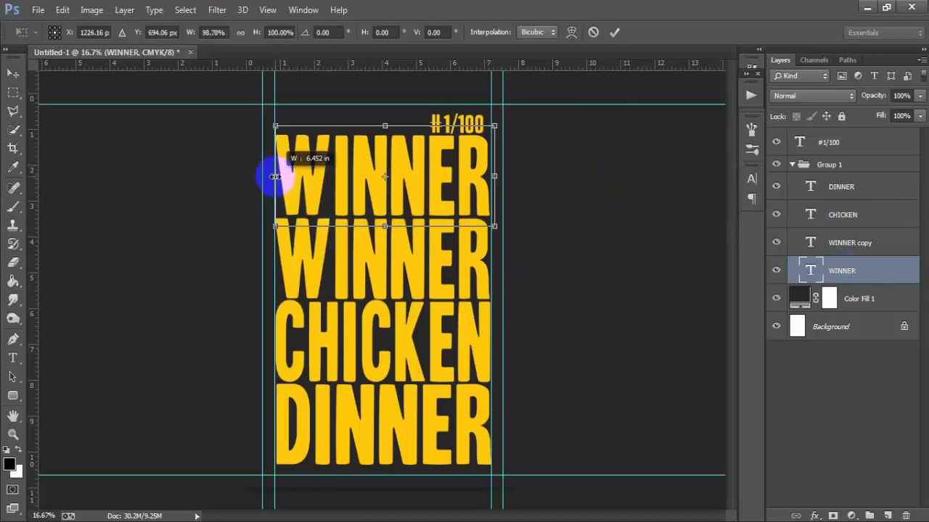
pyautogui.click(613, 32)
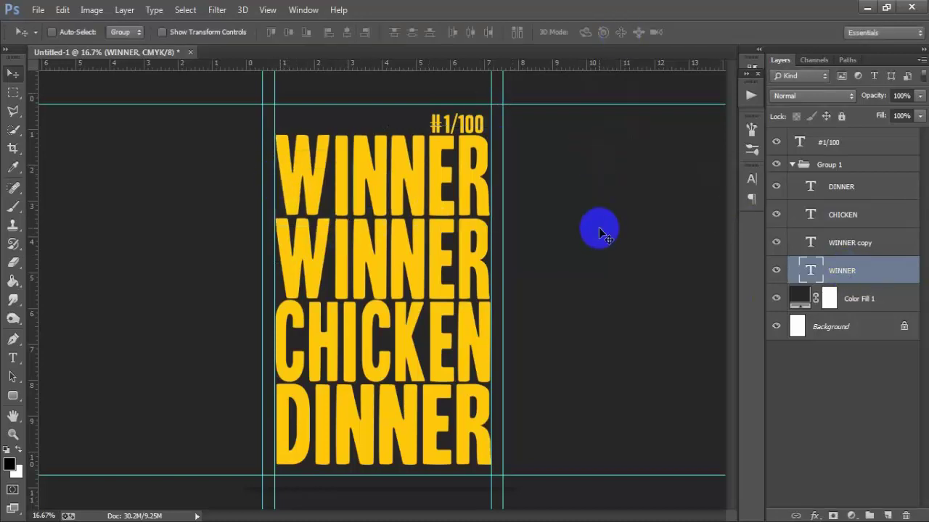
pyautogui.click(795, 165)
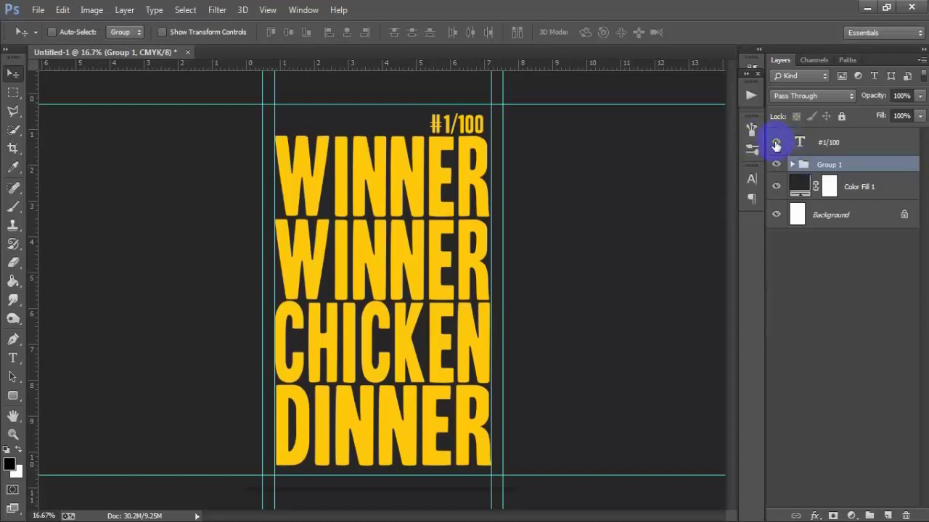
# Merge the #1/100 layer and Group 1 with Ctrl+E, then toggle its visibility to check
pyautogui.keyDown('shift'); pyautogui.click(829, 143); pyautogui.keyUp('shift')
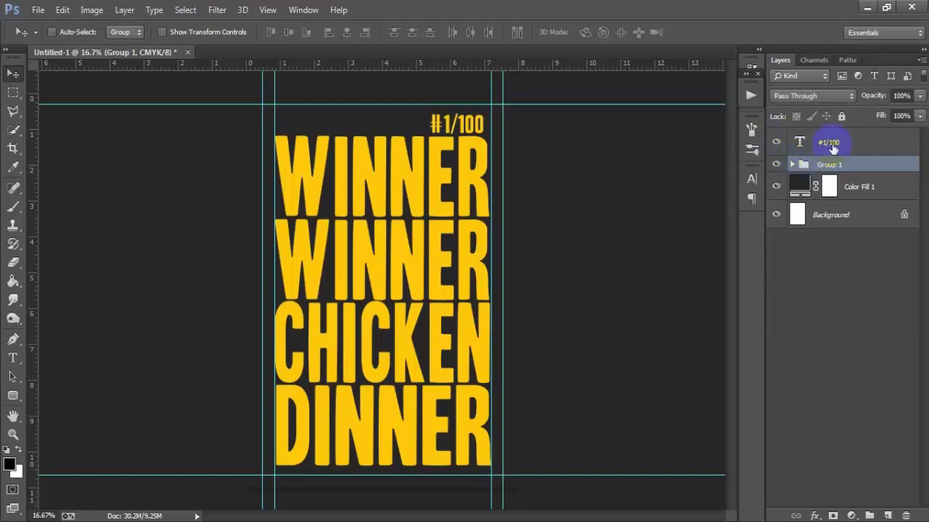
pyautogui.hotkey('ctrl', 'e')
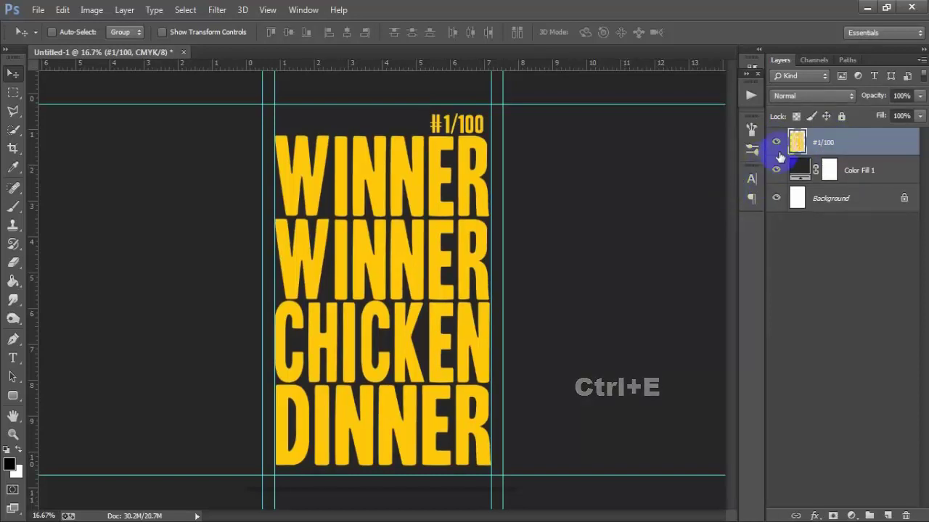
pyautogui.click(776, 143)
pyautogui.click(776, 143)
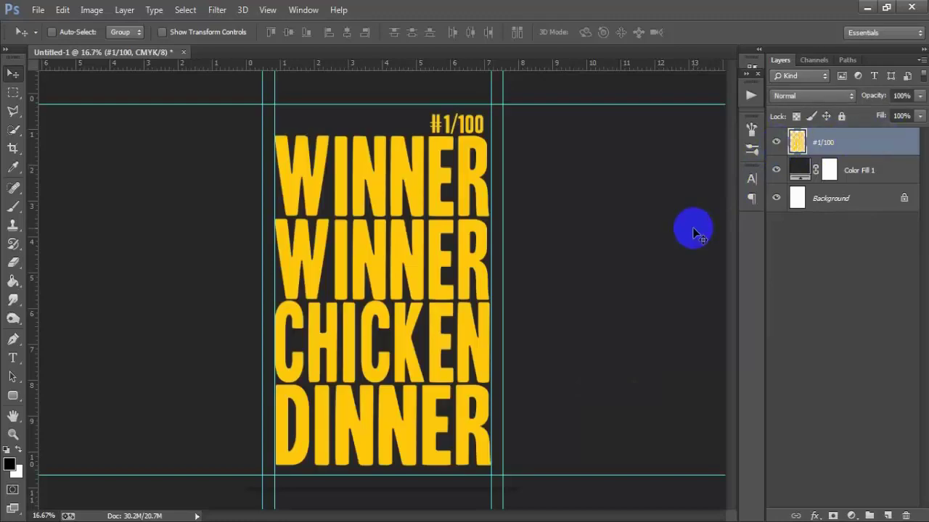
# Place the PUBG silhouette file onto the poster as a linked image
pyautogui.click(38, 9)
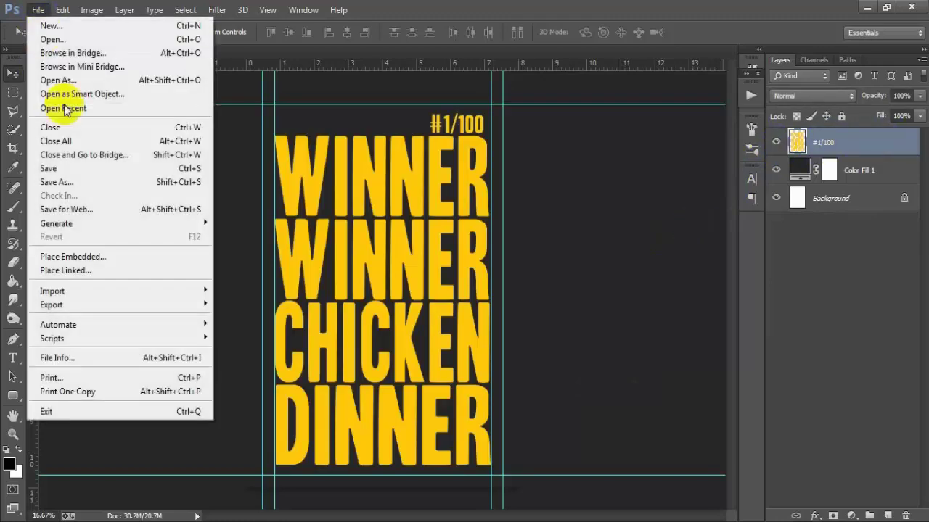
pyautogui.click(93, 271)
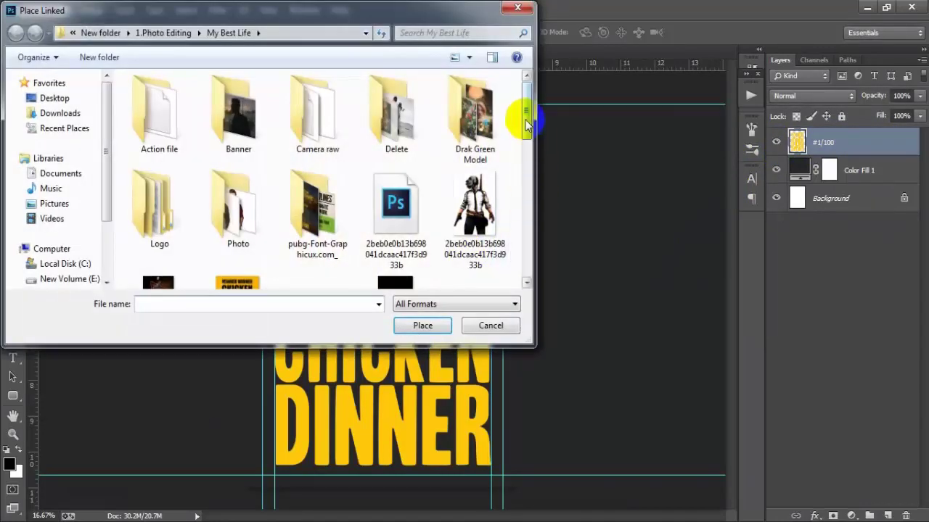
pyautogui.moveTo(528, 113); pyautogui.dragTo(529, 244)
pyautogui.click(395, 152)
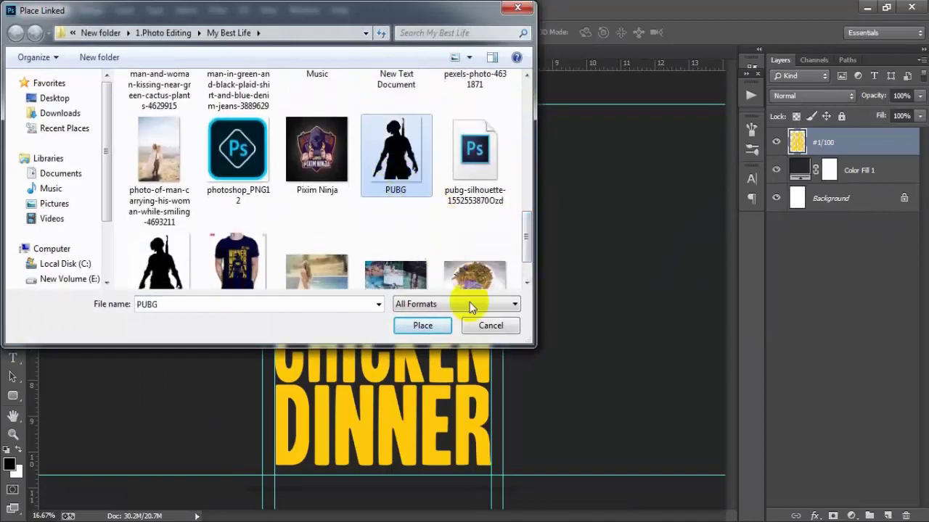
pyautogui.click(424, 326)
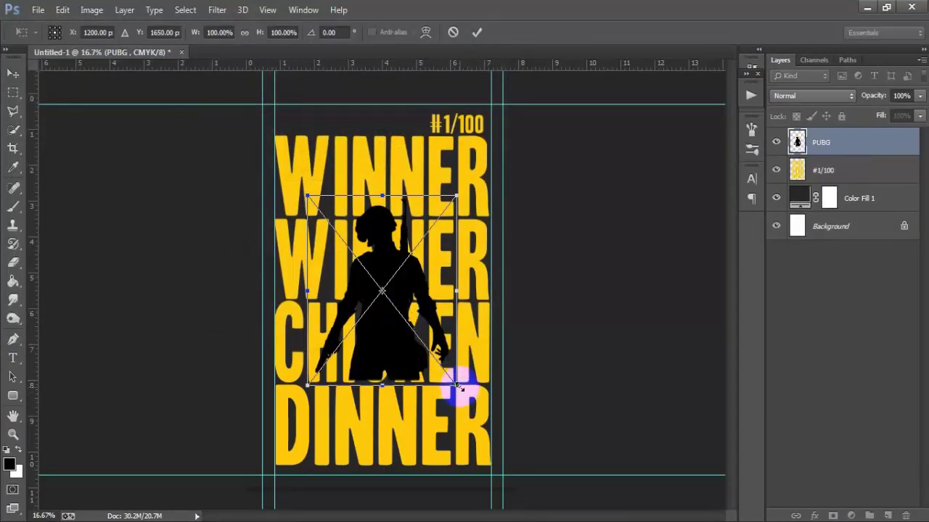
# Scale the silhouette up to about 155% and move it over the stacked words
pyautogui.moveTo(456, 384); pyautogui.dragTo(505, 452)
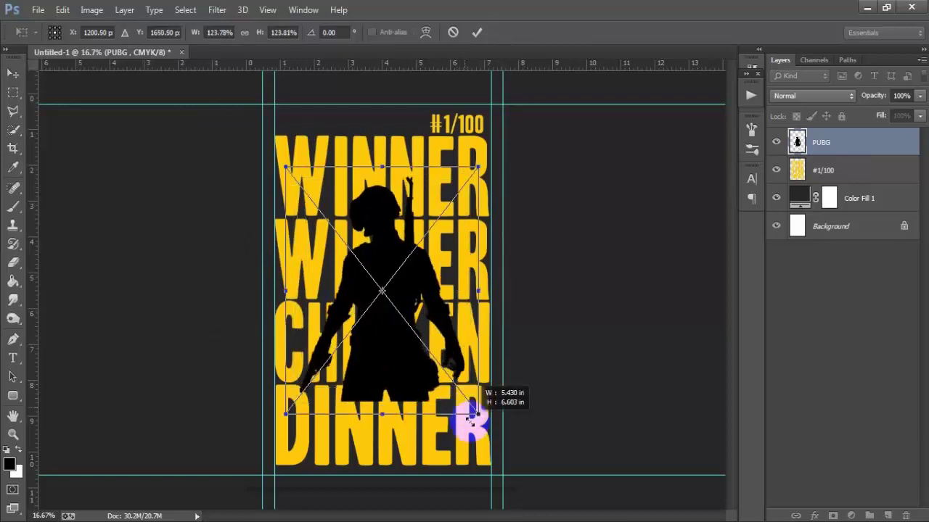
pyautogui.moveTo(431, 435); pyautogui.dragTo(435, 456)
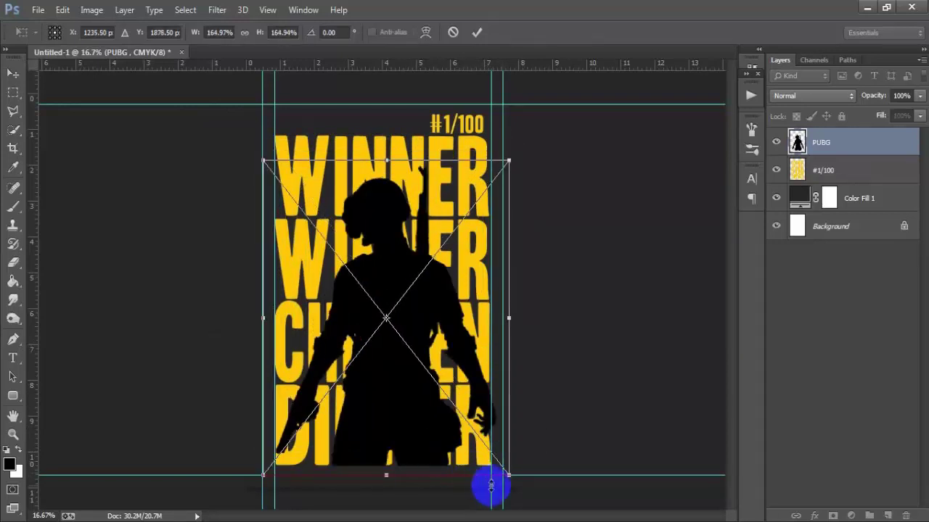
pyautogui.moveTo(508, 476); pyautogui.dragTo(502, 465)
pyautogui.moveTo(423, 435); pyautogui.dragTo(418, 438)
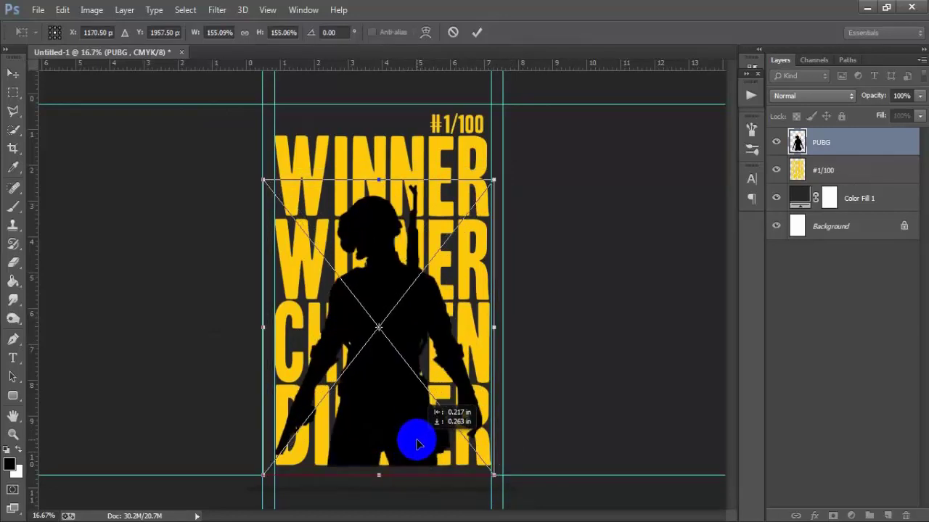
pyautogui.moveTo(419, 438); pyautogui.dragTo(417, 433)
# Nudge the silhouette into its final position and commit the transform
pyautogui.press('Up')
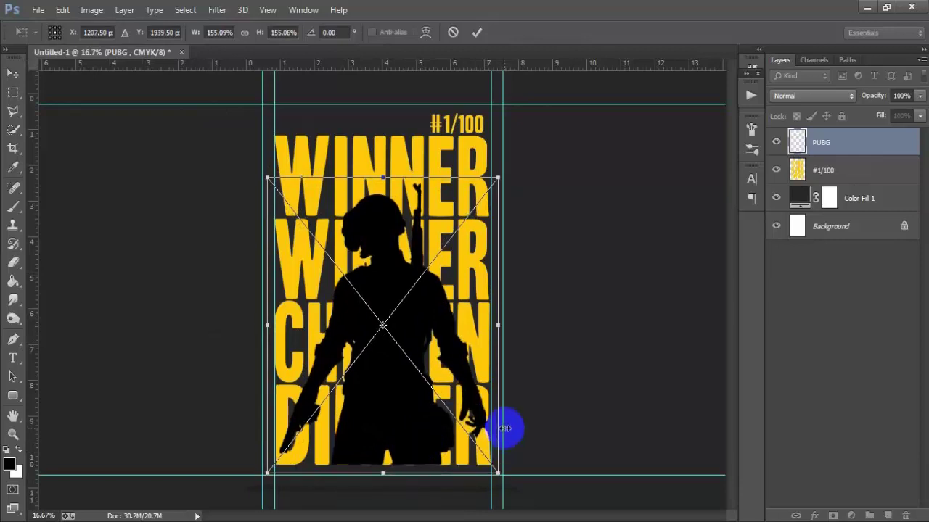
pyautogui.press('Up')
pyautogui.press('Down')
pyautogui.press('Right')
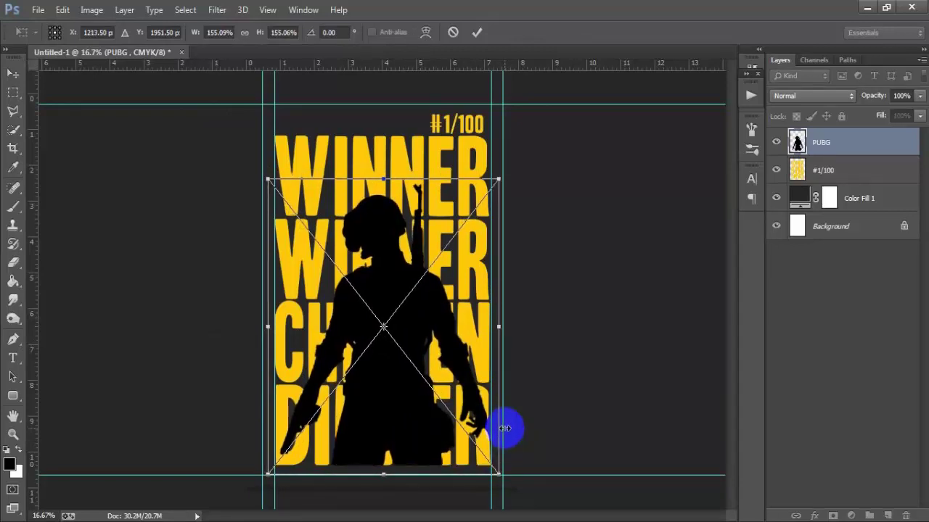
pyautogui.press('Right')
pyautogui.press('Up')
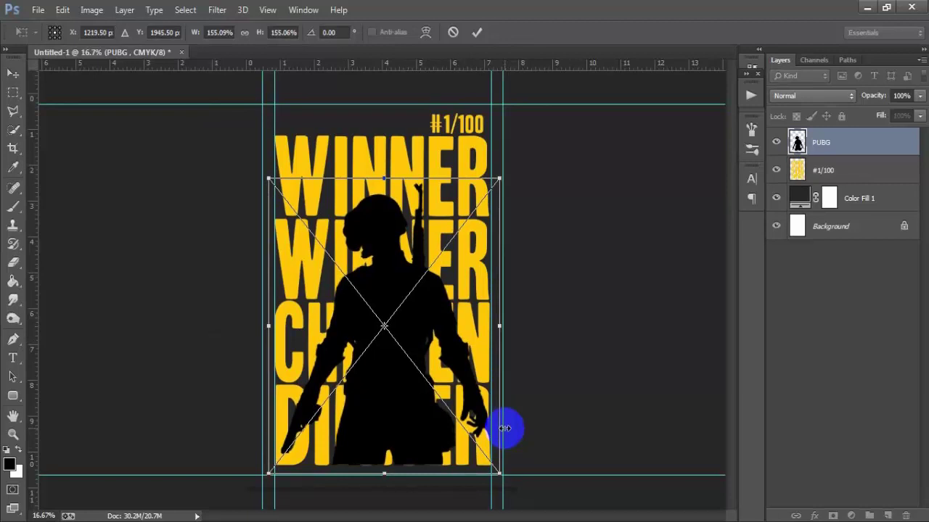
pyautogui.press('Down')
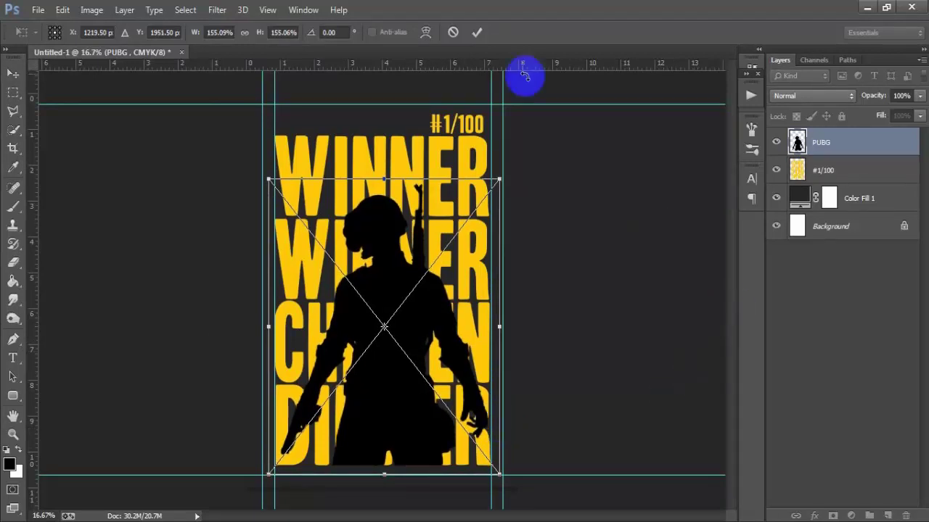
pyautogui.click(479, 33)
# Horizontally centre the PUBG silhouette and the #1/100 text on the Background
pyautogui.keyDown('ctrl'); pyautogui.click(838, 230); pyautogui.keyUp('ctrl')
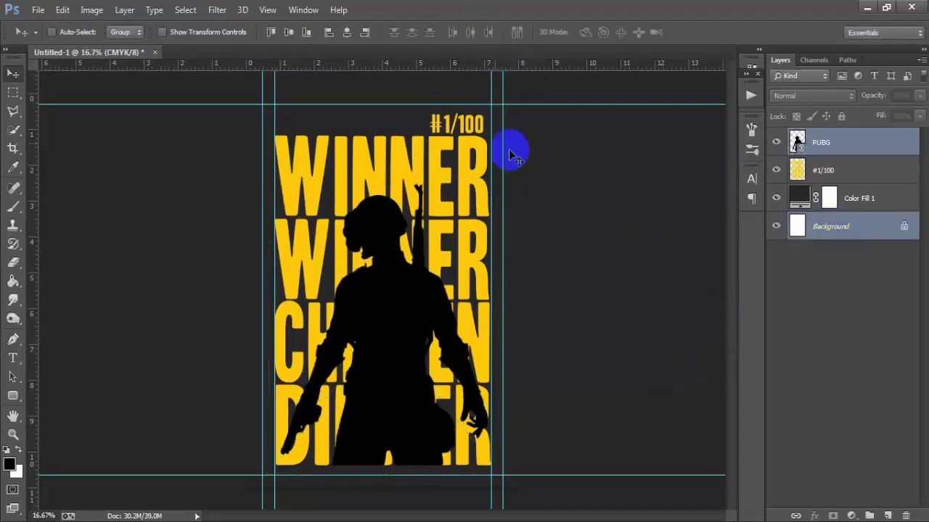
pyautogui.click(347, 32)
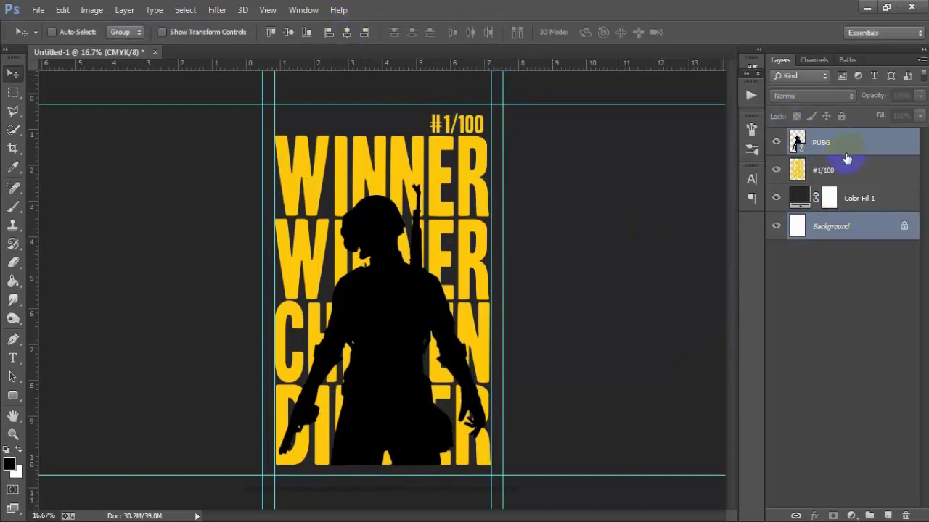
pyautogui.keyDown('ctrl'); pyautogui.click(827, 171); pyautogui.keyUp('ctrl')
pyautogui.click(347, 32)
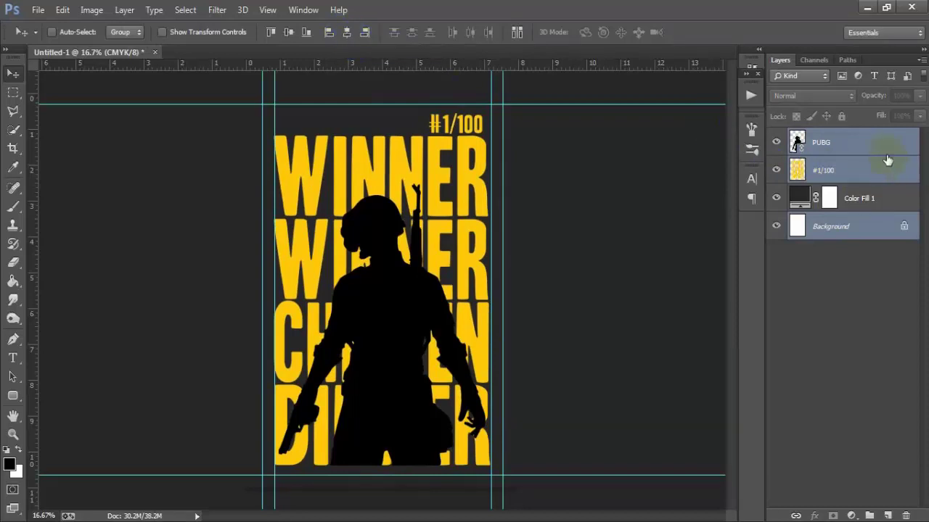
# Rasterize the PUBG layer and load its silhouette as a selection
pyautogui.click(837, 145)
pyautogui.rightClick(835, 145)
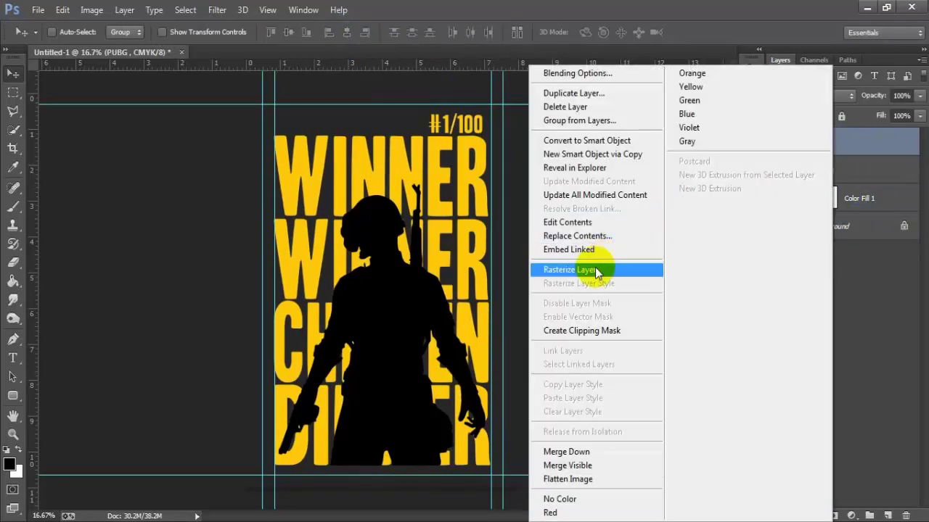
pyautogui.click(588, 268)
pyautogui.click(776, 146)
pyautogui.click(777, 145)
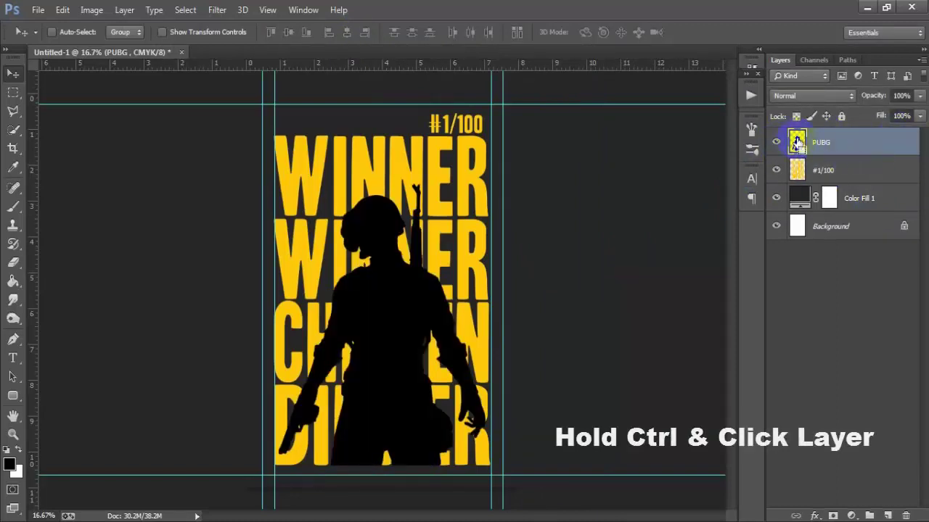
# Delete the silhouette-shaped area from the #1/100 text layer and deselect
pyautogui.keyDown('ctrl'); pyautogui.click(797, 142); pyautogui.keyUp('ctrl')
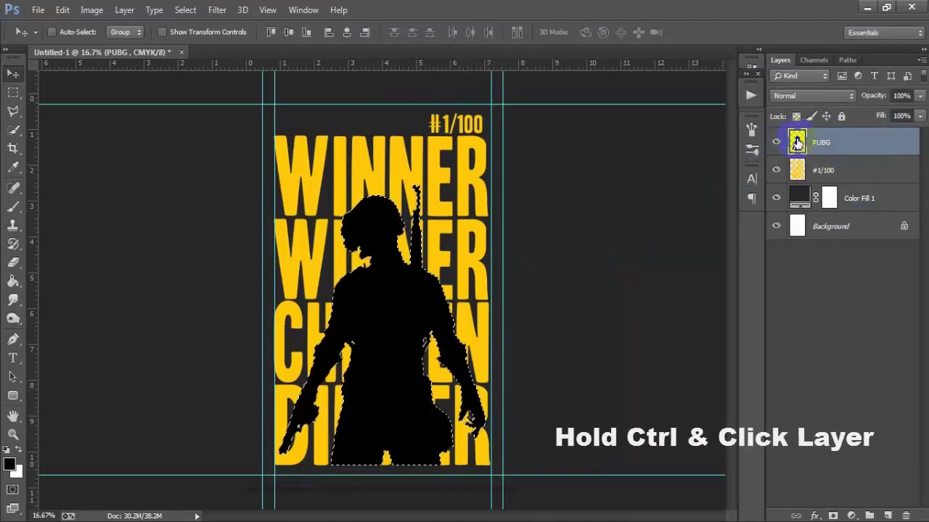
pyautogui.click(790, 178)
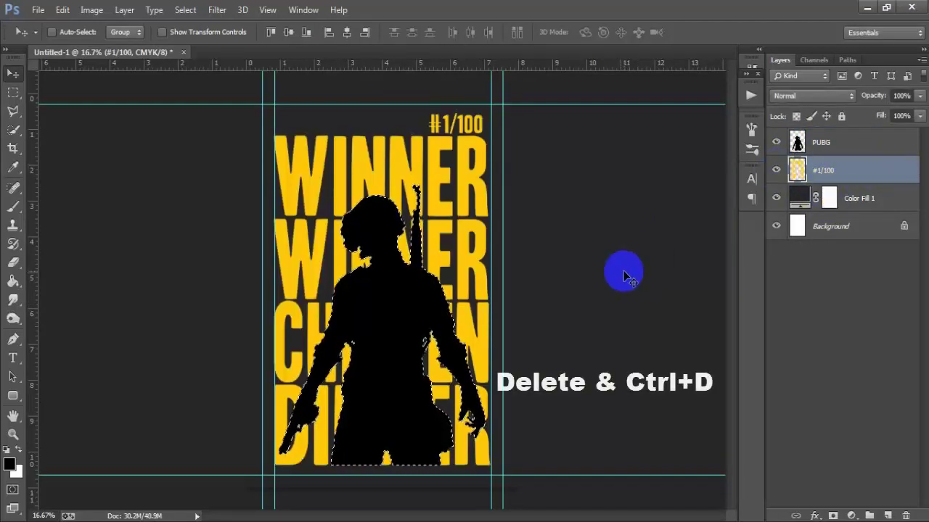
pyautogui.press('Delete')
pyautogui.hotkey('ctrl', 'd')
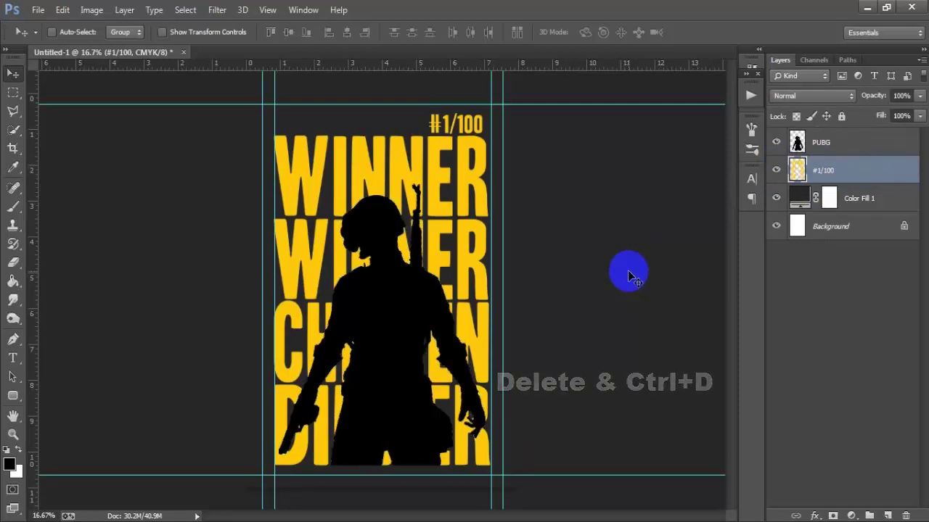
# Hide and delete the PUBG silhouette layer
pyautogui.click(851, 148)
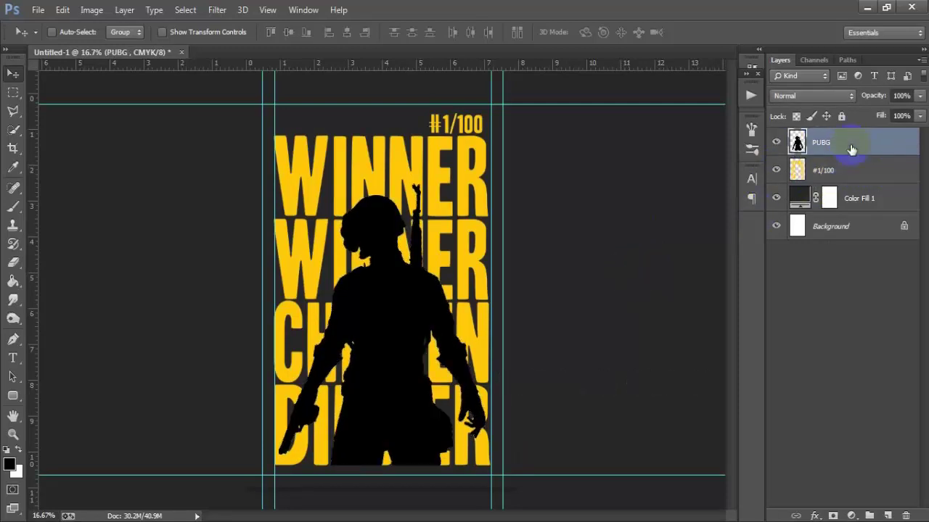
pyautogui.click(775, 142)
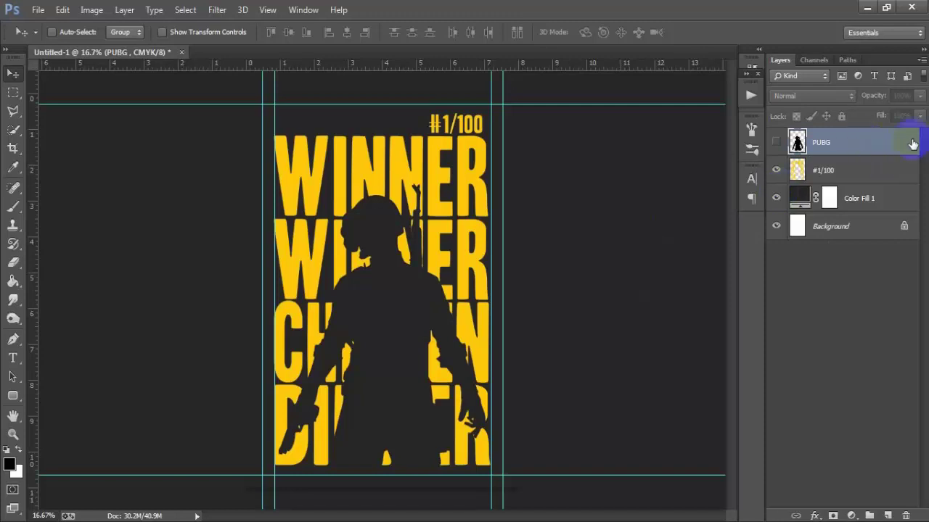
pyautogui.press('Delete')
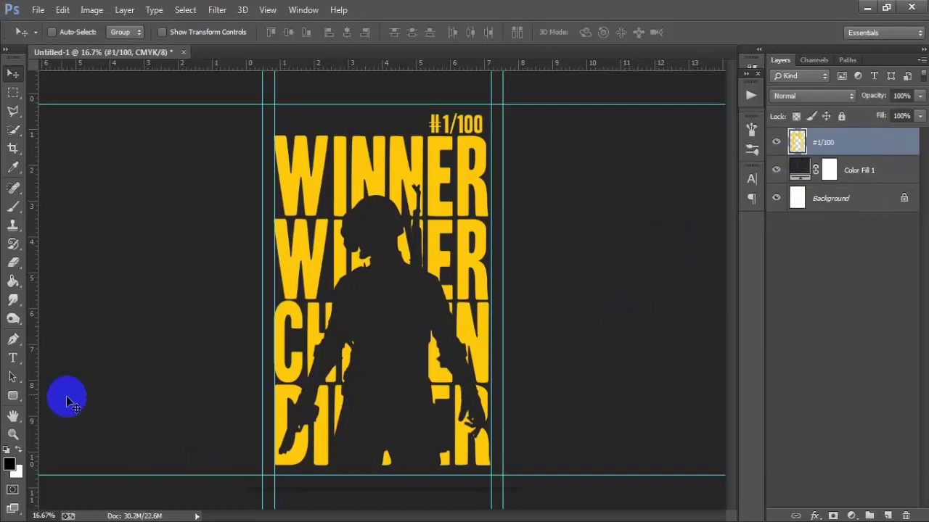
# Type 'PUBG' on the silhouette's chest and move it slightly right
pyautogui.click(13, 357)
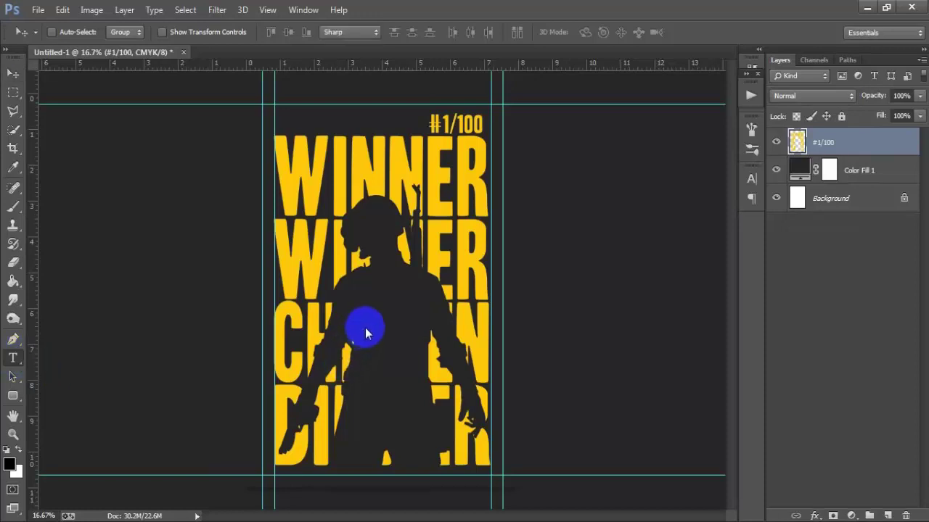
pyautogui.click(390, 367)
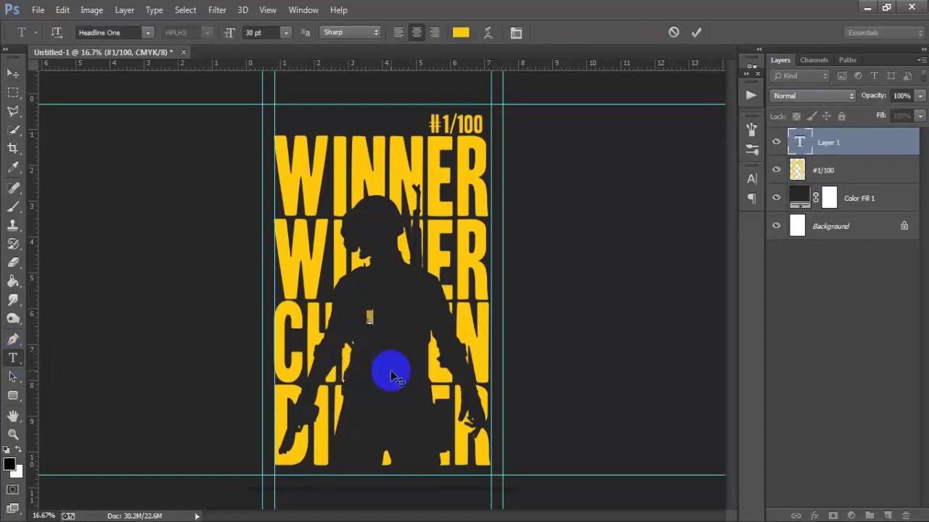
pyautogui.write('PUBG')
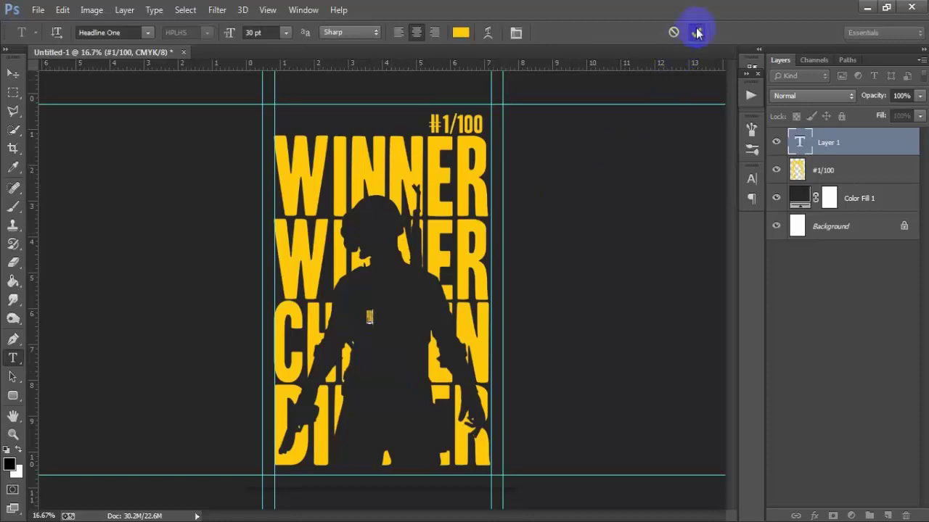
pyautogui.click(13, 74)
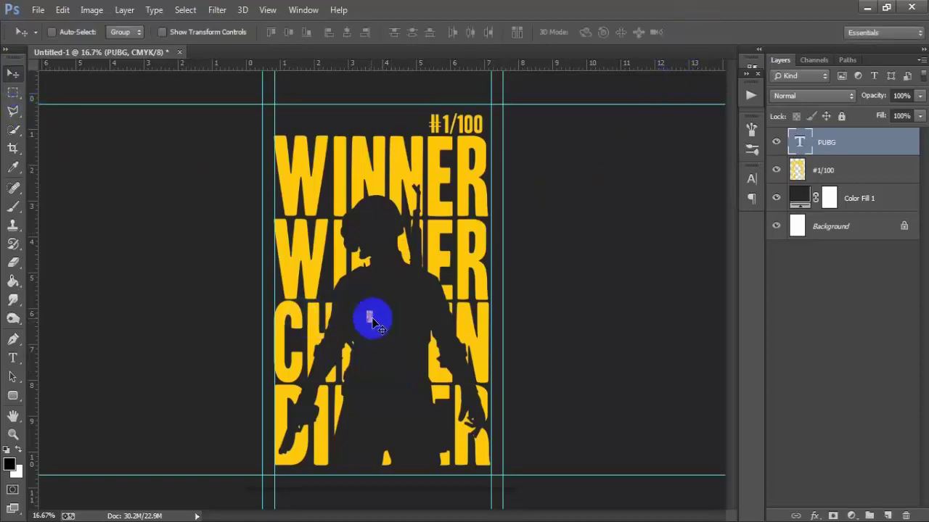
pyautogui.moveTo(369, 317); pyautogui.dragTo(381, 314)
# Resize the PUBG text, stretching it first, then shrinking it to about three-quarters size
pyautogui.hotkey('ctrl', 't')
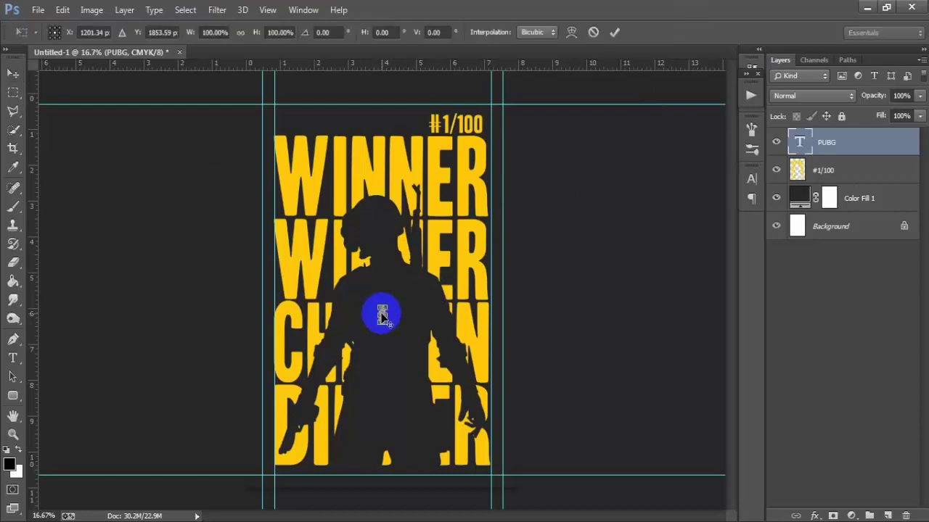
pyautogui.moveTo(383, 314); pyautogui.dragTo(390, 329)
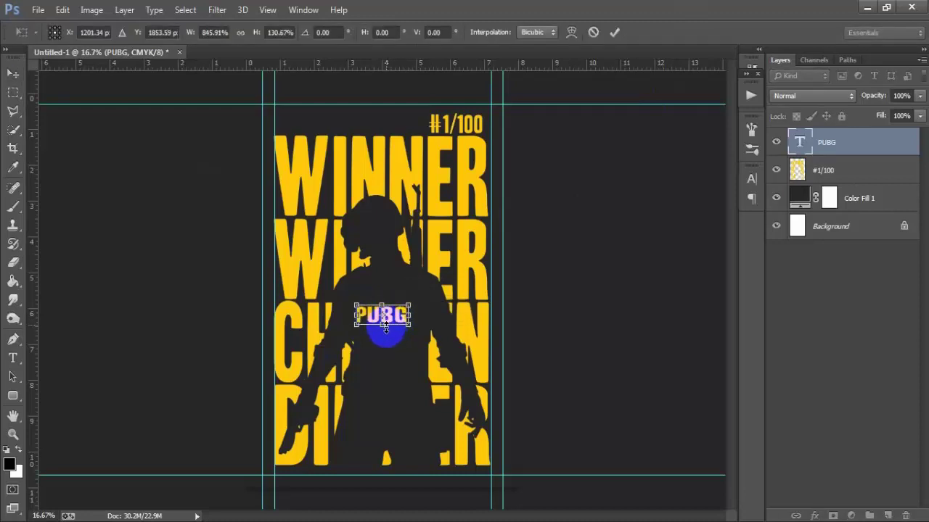
pyautogui.moveTo(390, 329); pyautogui.dragTo(397, 315)
pyautogui.click(613, 32)
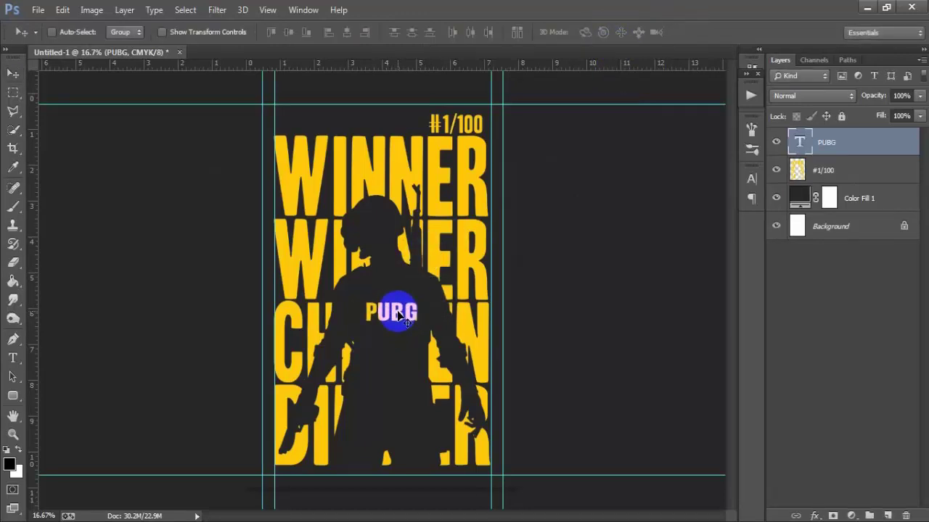
pyautogui.hotkey('ctrl', 't')
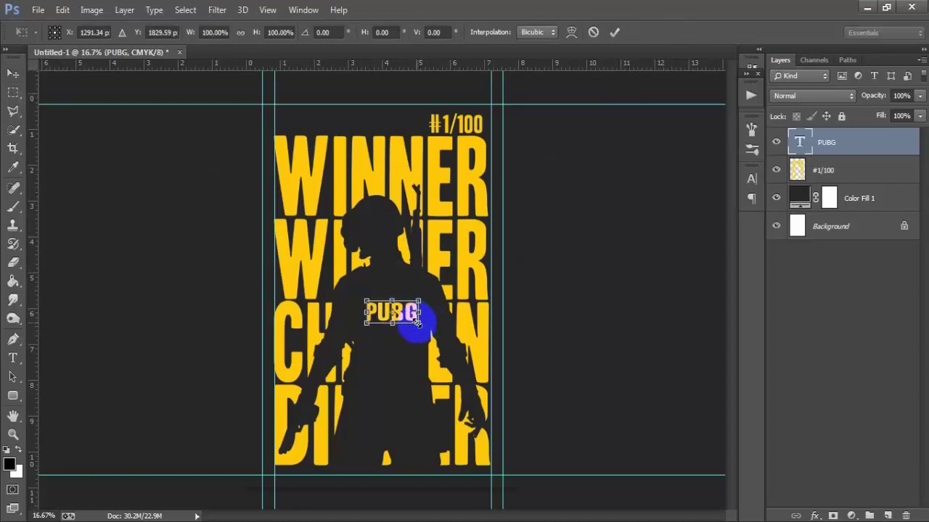
pyautogui.moveTo(418, 322)
pyautogui.mouseDown()
pyautogui.moveTo(392, 326)
pyautogui.moveTo(411, 323)
pyautogui.mouseUp()
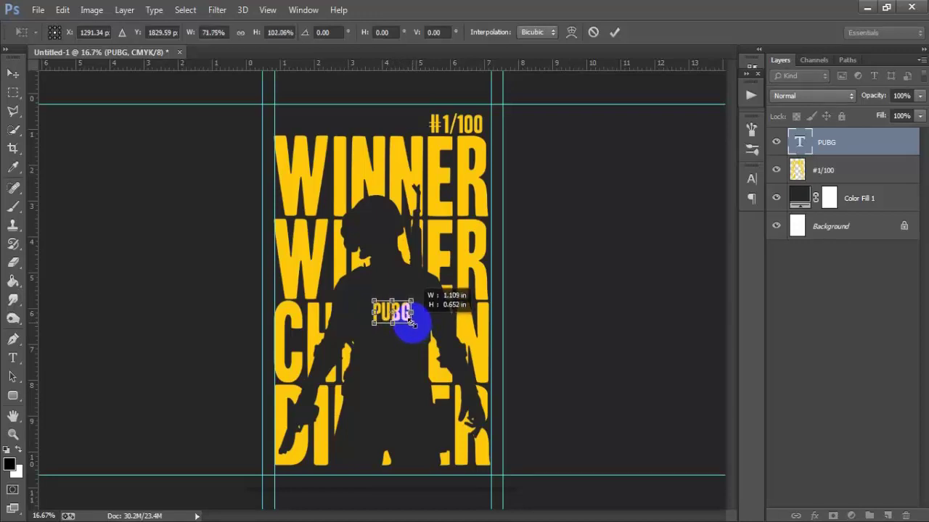
pyautogui.click(614, 31)
# Nudge the PUBG text left into place on the chest
pyautogui.hotkey('shift', 'Left')
pyautogui.hotkey('shift', 'Left')
pyautogui.hotkey('shift', 'Left')
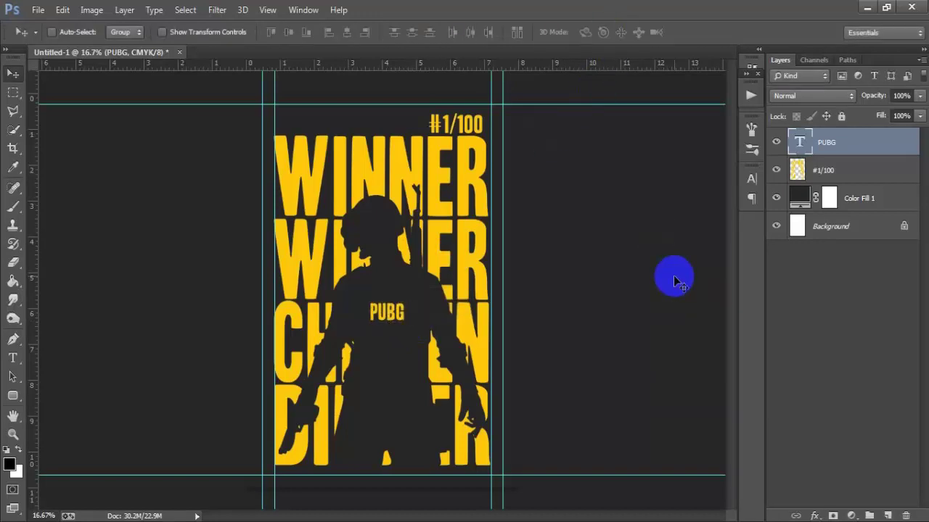
pyautogui.hotkey('shift', 'Left')
pyautogui.press('Left')
pyautogui.press('Right')
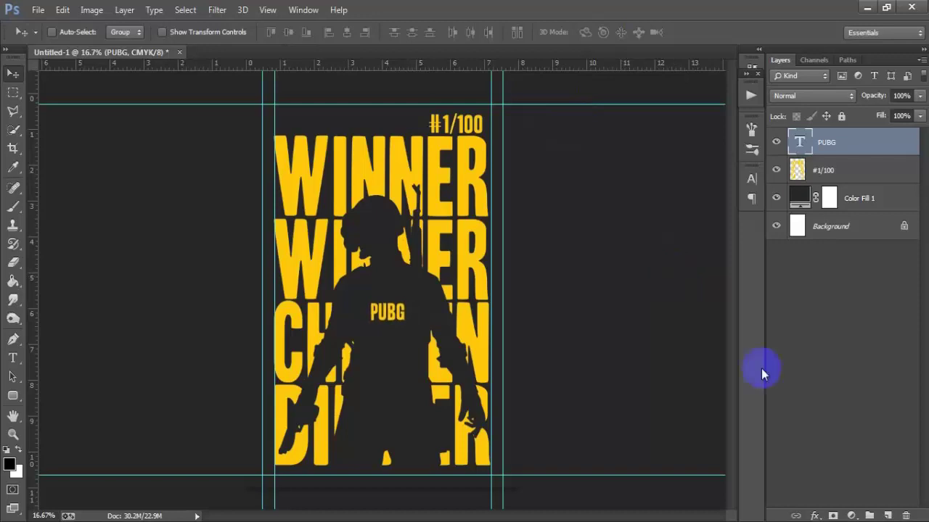
# Set the PUBG text's font to Headliner No. 45 in the Character panel
pyautogui.click(752, 179)
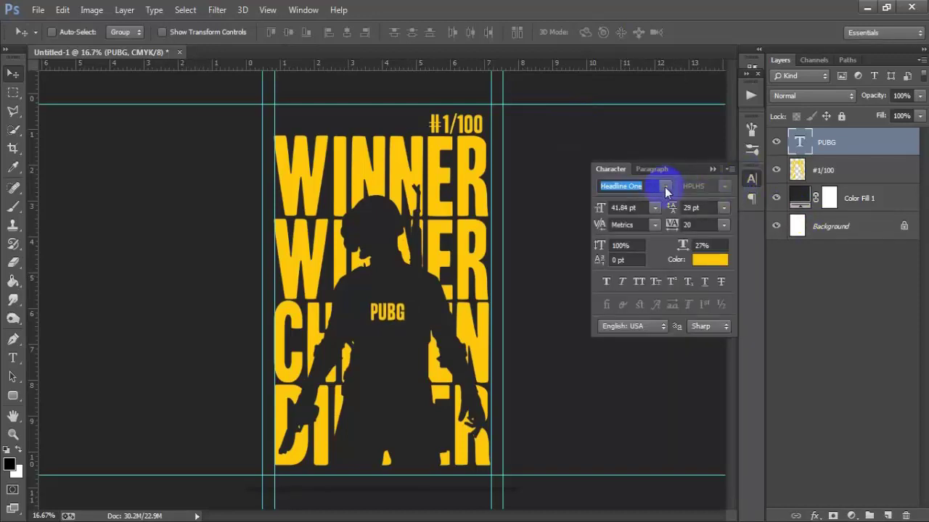
pyautogui.click(665, 186)
pyautogui.click(684, 226)
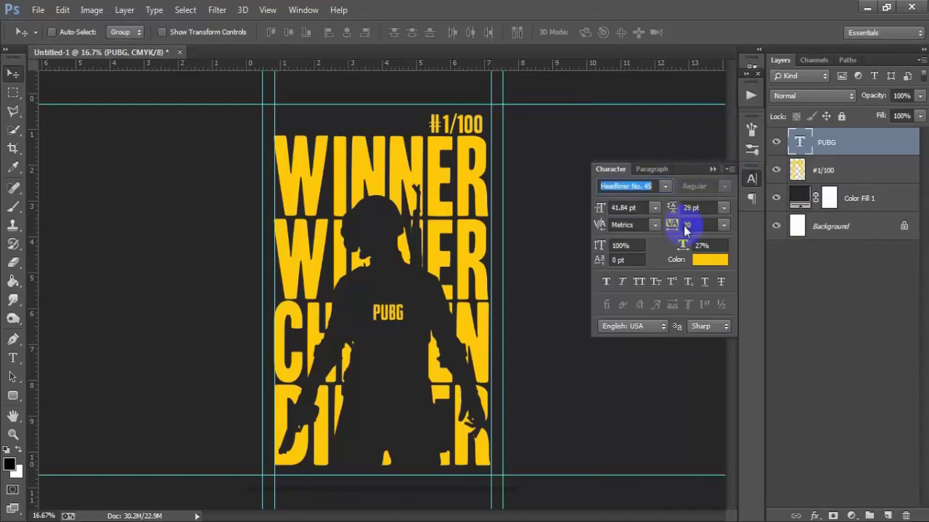
pyautogui.click(712, 168)
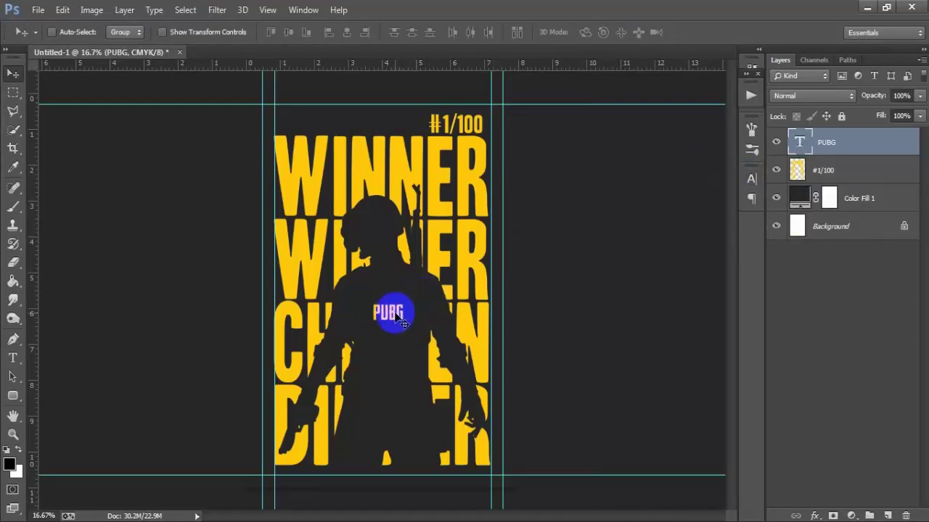
# Move the PUBG text slightly up, then hide the guides and rulers
pyautogui.moveTo(397, 314); pyautogui.dragTo(396, 310)
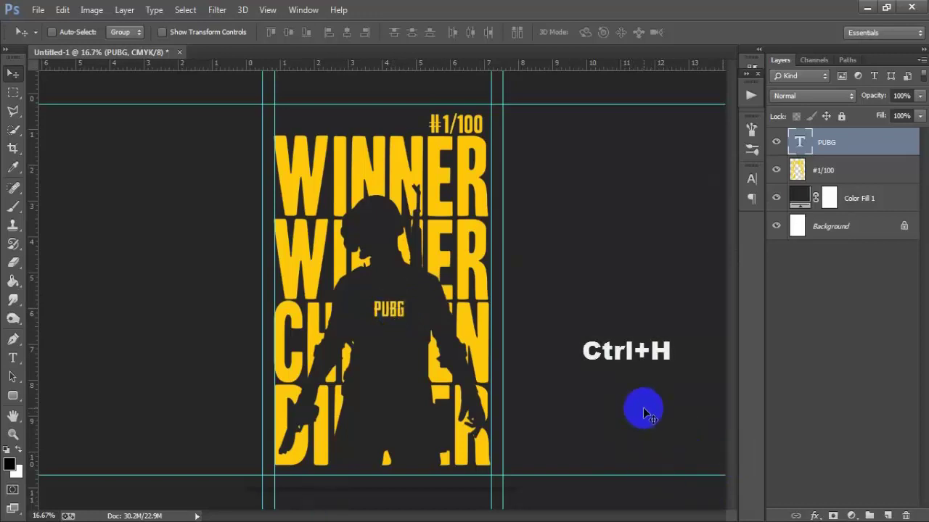
pyautogui.hotkey('ctrl', 'h')
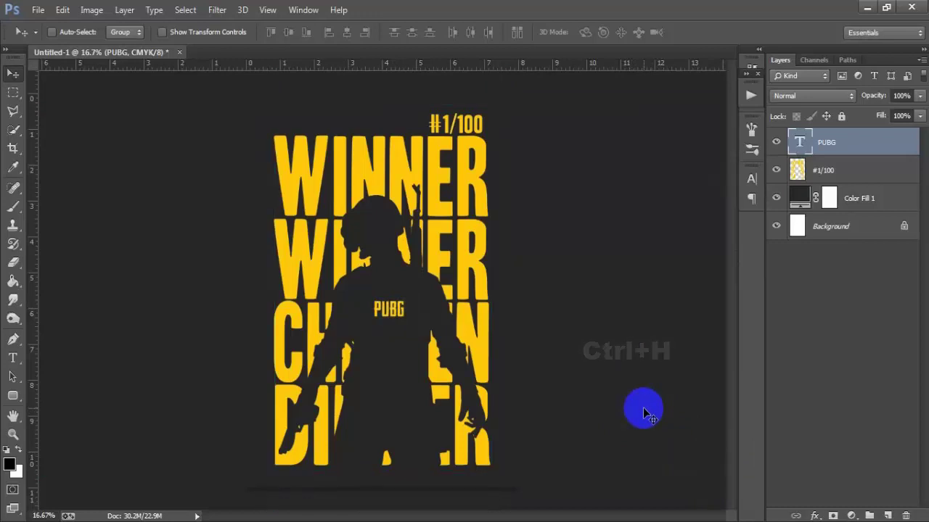
pyautogui.hotkey('ctrl', 'r')
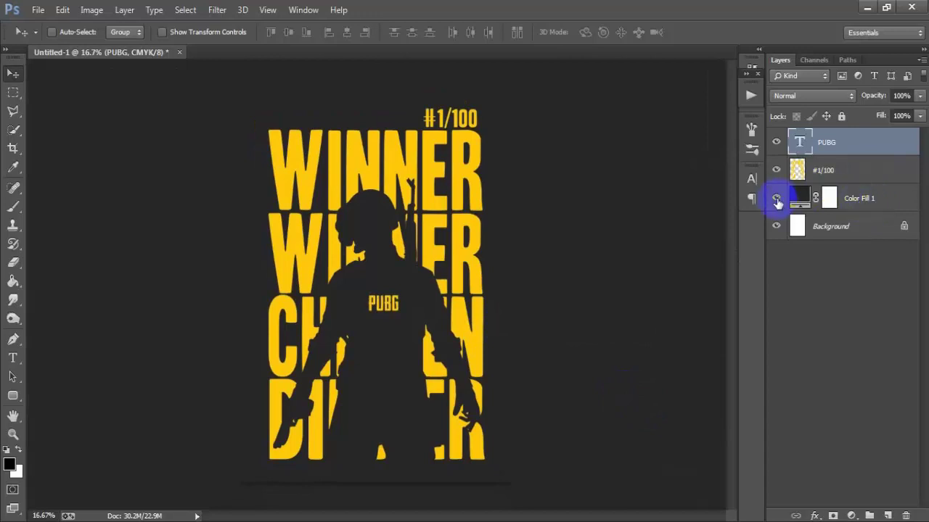
# Change the Color Fill 1 background colour to dark navy 002e3f
pyautogui.doubleClick(802, 201)
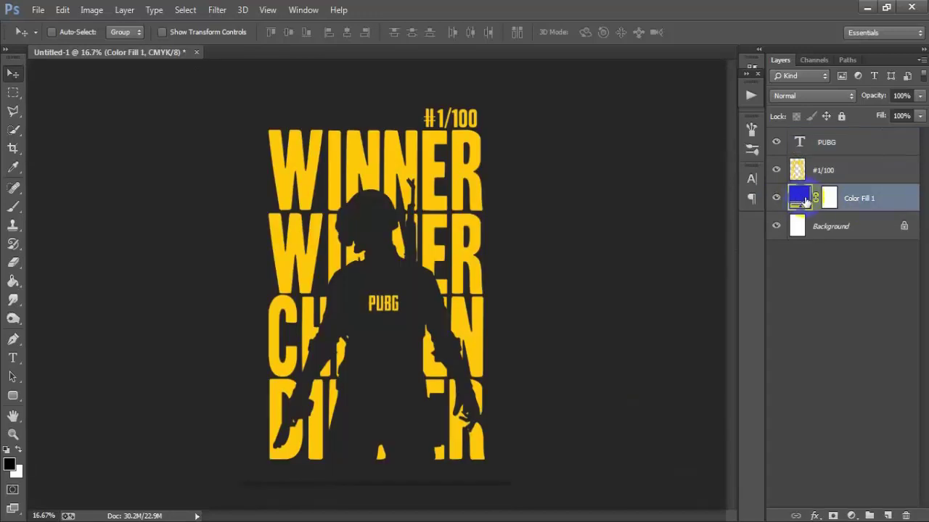
pyautogui.moveTo(603, 196); pyautogui.dragTo(606, 152)
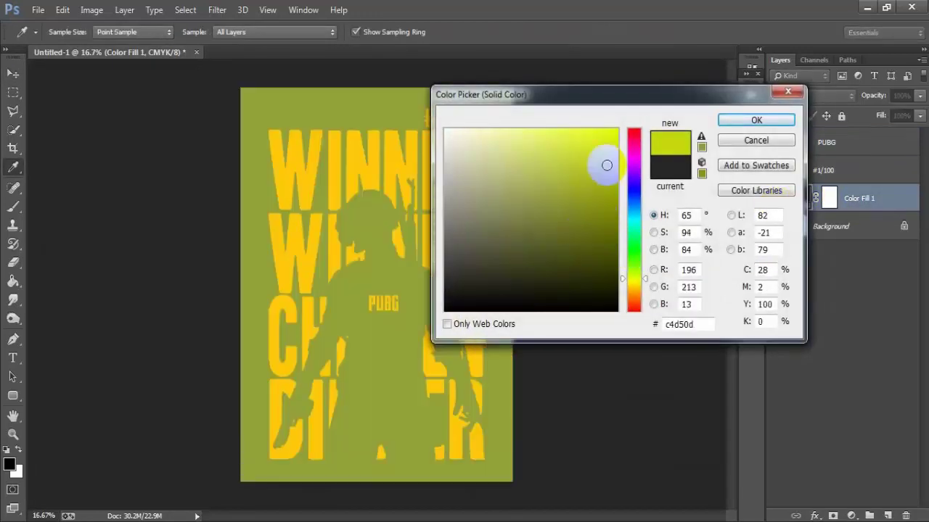
pyautogui.moveTo(575, 181)
pyautogui.mouseDown()
pyautogui.moveTo(502, 121)
pyautogui.moveTo(447, 166)
pyautogui.moveTo(444, 130)
pyautogui.mouseUp()
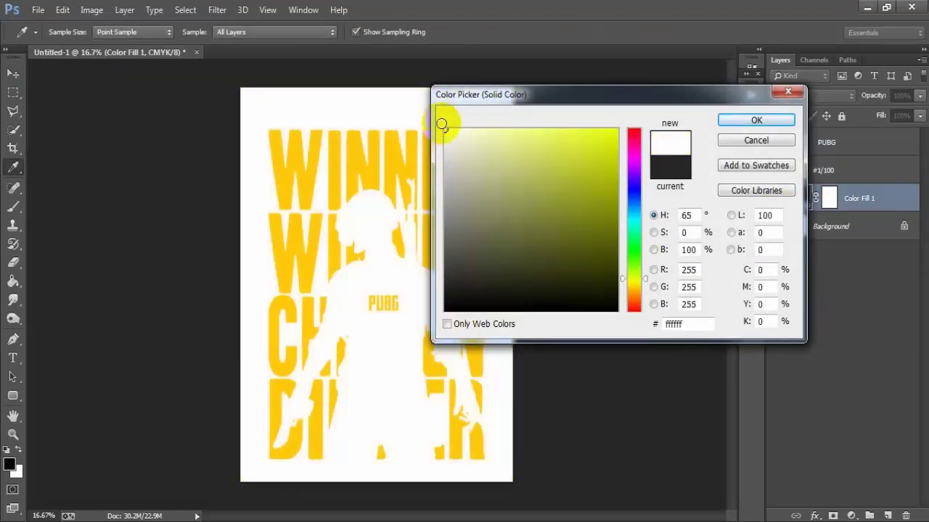
pyautogui.moveTo(633, 232); pyautogui.dragTo(633, 213)
pyautogui.click(616, 259)
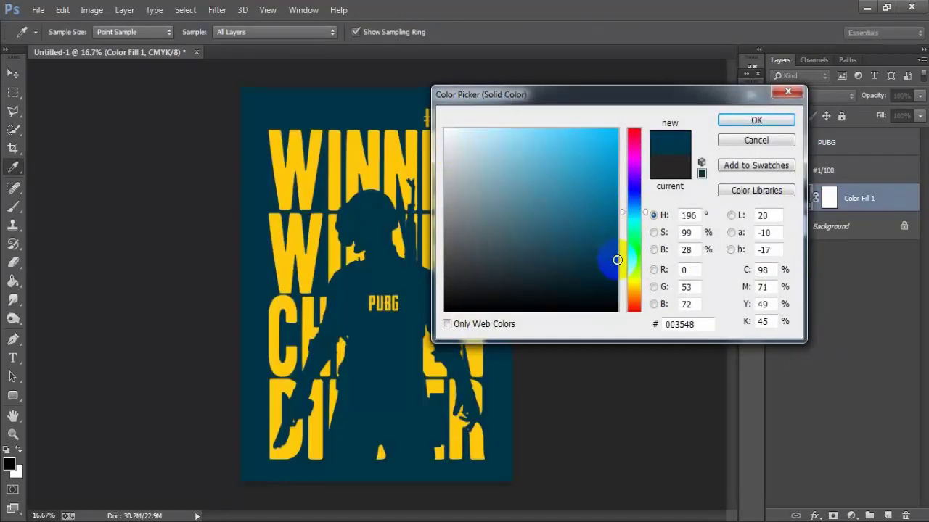
pyautogui.moveTo(616, 260); pyautogui.dragTo(618, 266)
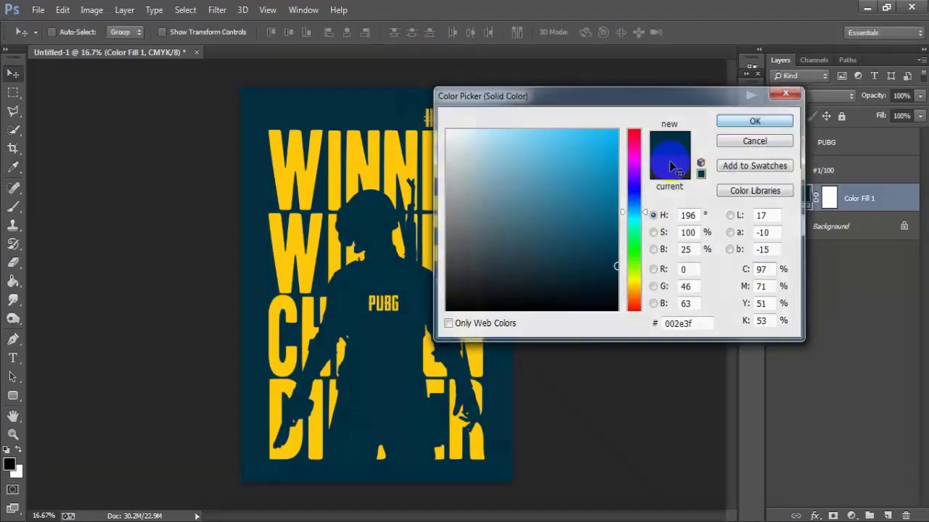
pyautogui.press('Return')
pyautogui.click(845, 143)
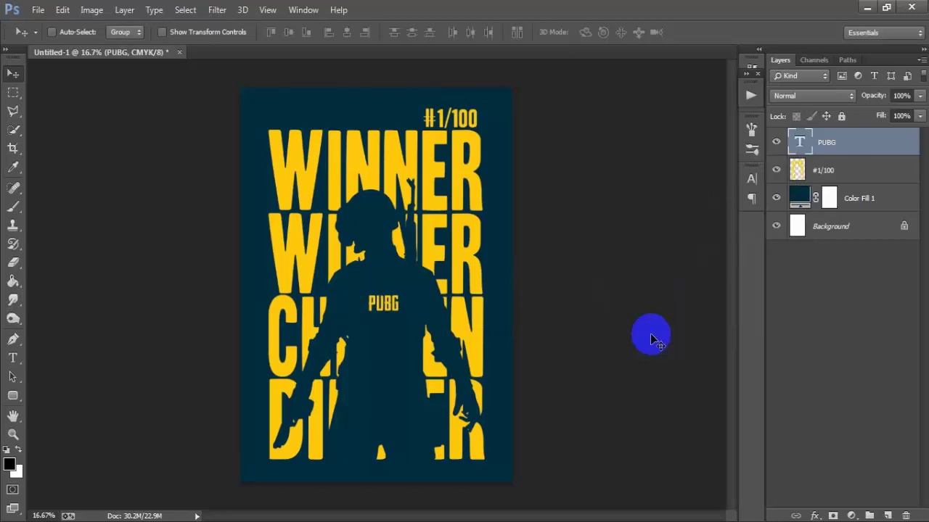
# Fine-tune the PUBG text's horizontal position and hide the white Background layer
pyautogui.click(799, 145)
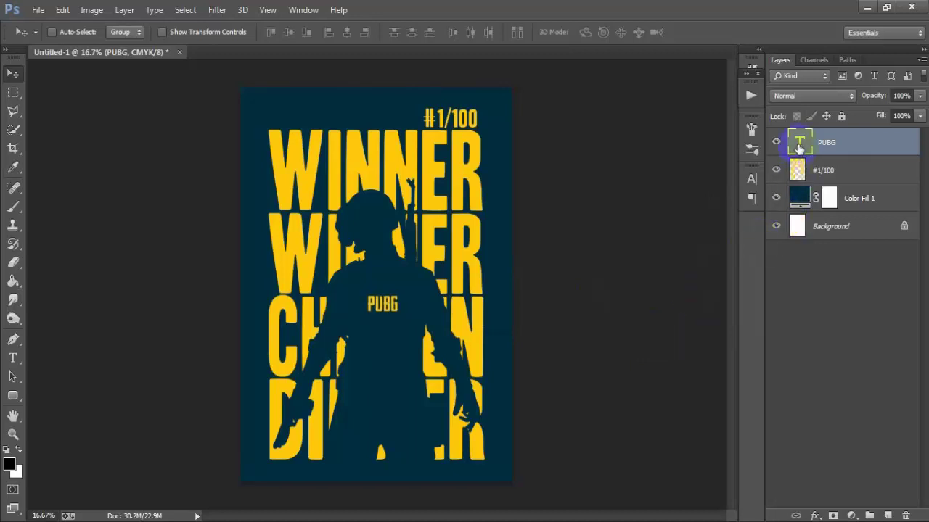
pyautogui.hotkey('shift', 'Left')
pyautogui.hotkey('shift', 'Left')
pyautogui.hotkey('shift', 'Right')
pyautogui.hotkey('shift', 'Left')
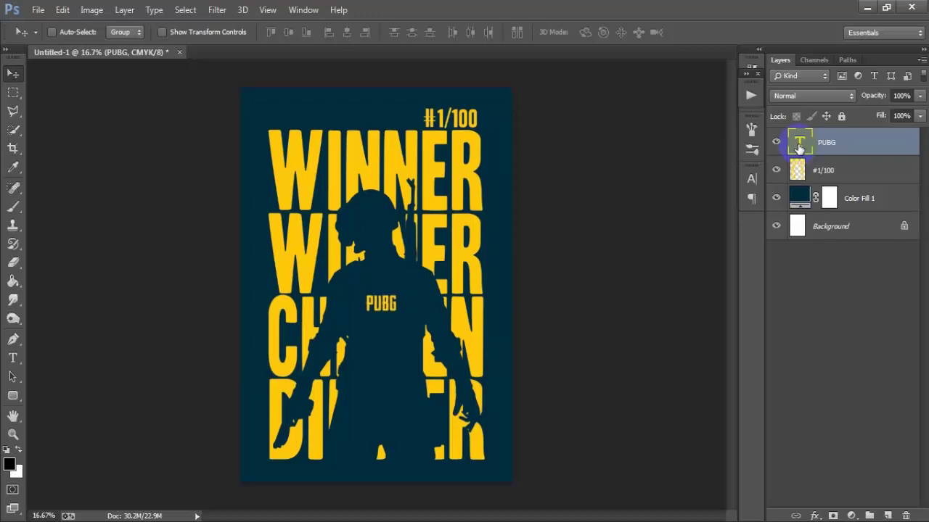
pyautogui.hotkey('shift', 'Right')
pyautogui.click(776, 226)
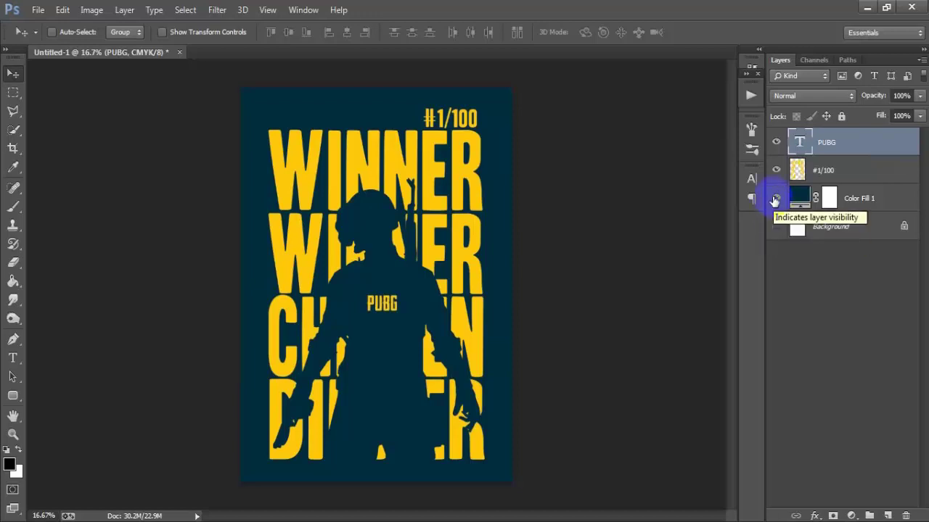
# Hide the navy Color Fill 1 layer and open Save for Web showing a PNG-24 export
pyautogui.click(775, 198)
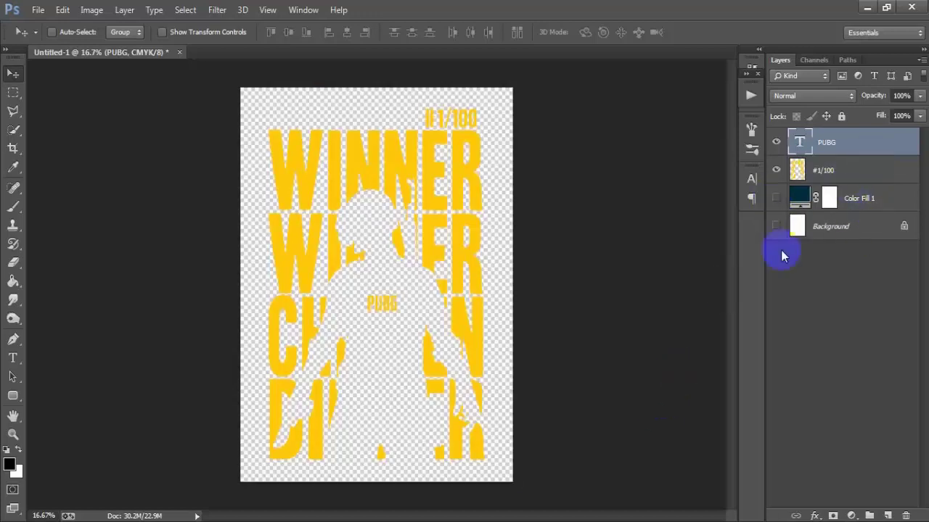
pyautogui.hotkey('ctrl', 'shift', 'alt', 's')
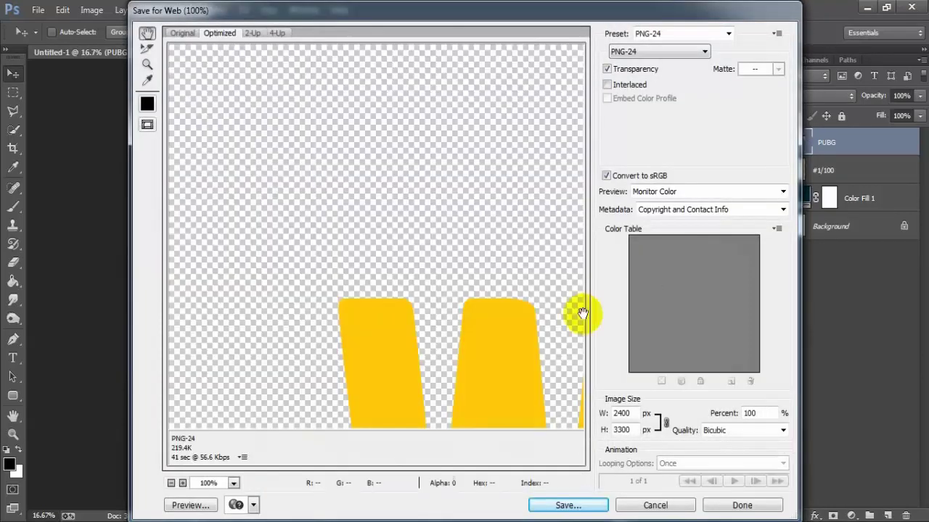
# Inspect the letters in the Save for Web preview and keep the PNG-24 format
pyautogui.moveTo(508, 406); pyautogui.dragTo(369, 179)
pyautogui.moveTo(478, 337)
pyautogui.mouseDown()
pyautogui.moveTo(356, 190)
pyautogui.moveTo(330, 182)
pyautogui.moveTo(344, 198)
pyautogui.mouseUp()
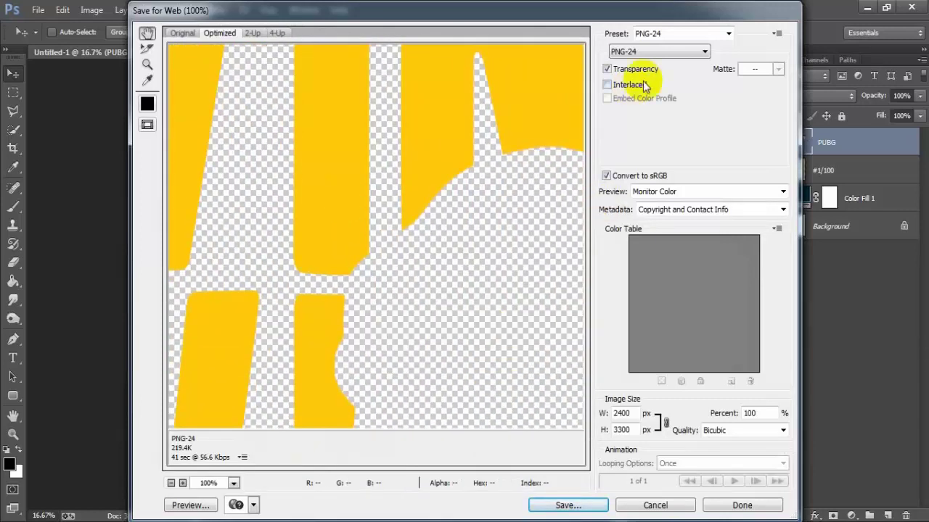
pyautogui.click(704, 52)
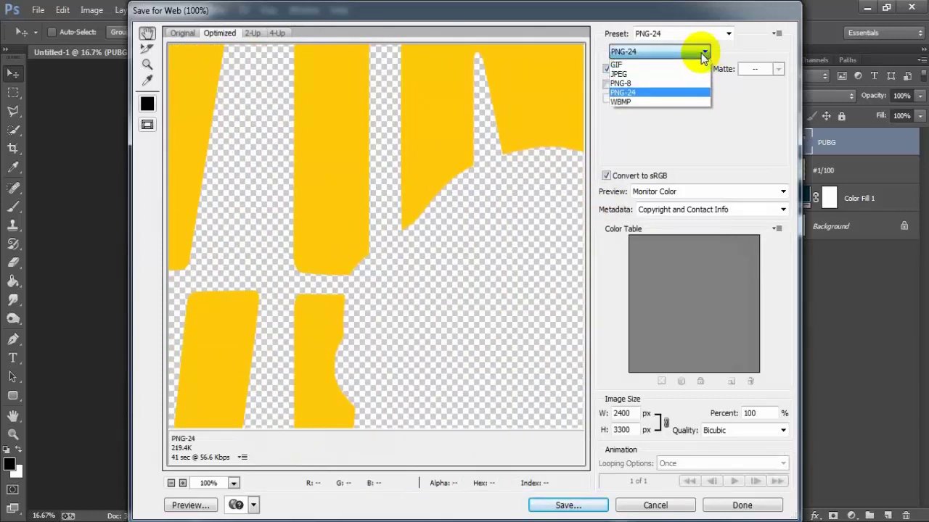
pyautogui.click(682, 94)
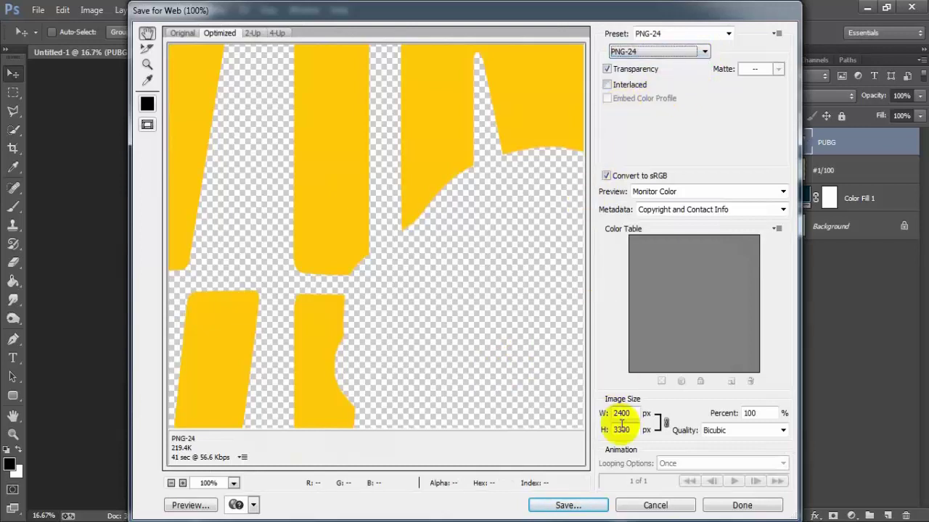
# Save the transparent PNG to the Desktop as 'pubg tshirt'
pyautogui.click(582, 508)
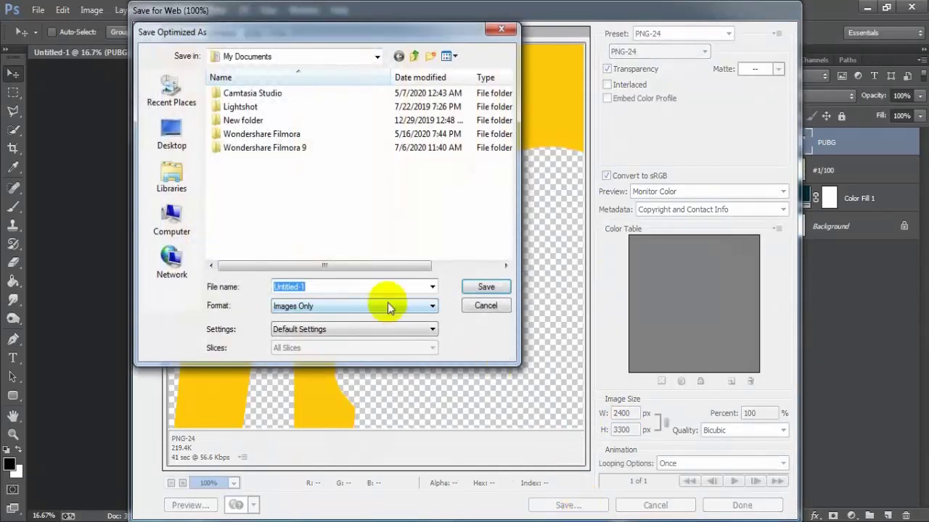
pyautogui.click(181, 143)
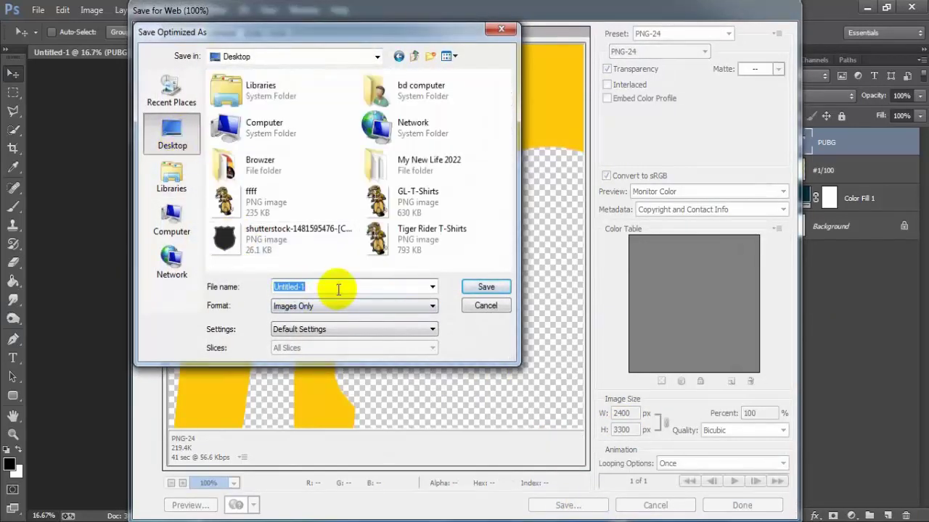
pyautogui.write('pub')
pyautogui.write('g tshirt')
pyautogui.click(484, 287)
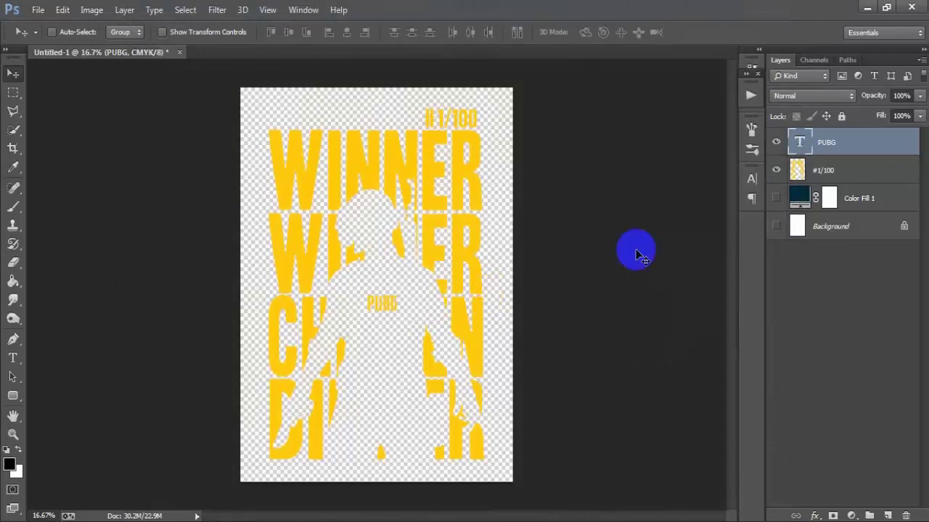
# Turn the navy Color Fill 1 layer's visibility back on
pyautogui.click(776, 198)
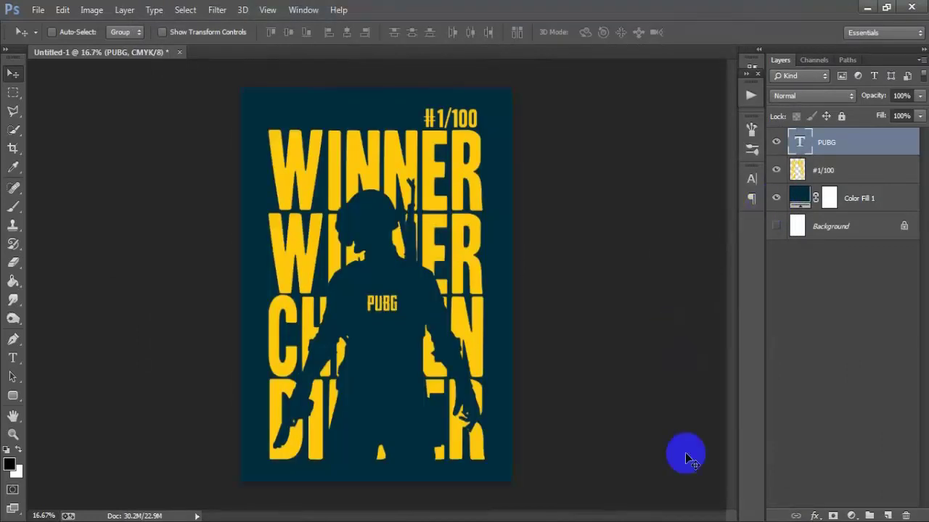